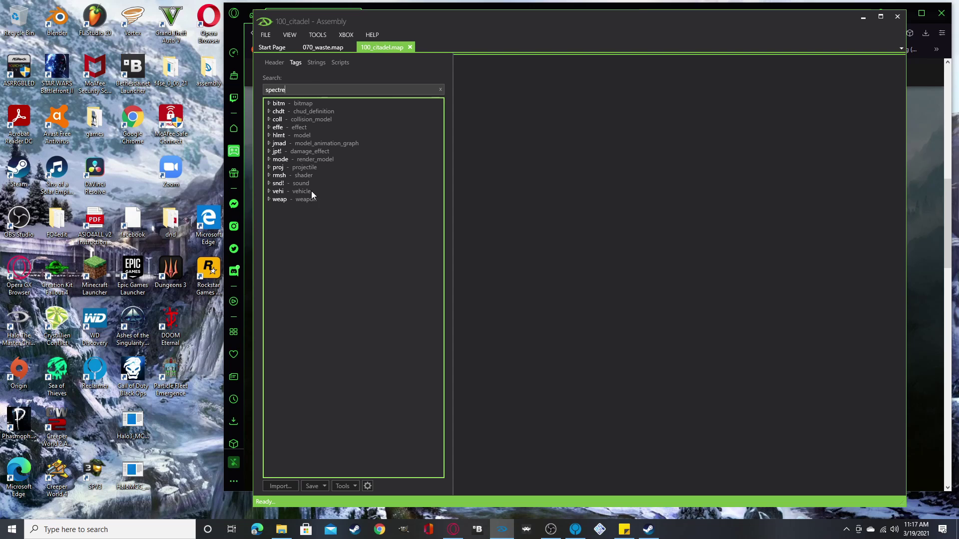
# Open the English localized strings of 100_citadel.map and show the ui\hud\hud_messages string list.
pyautogui.click(315, 63)
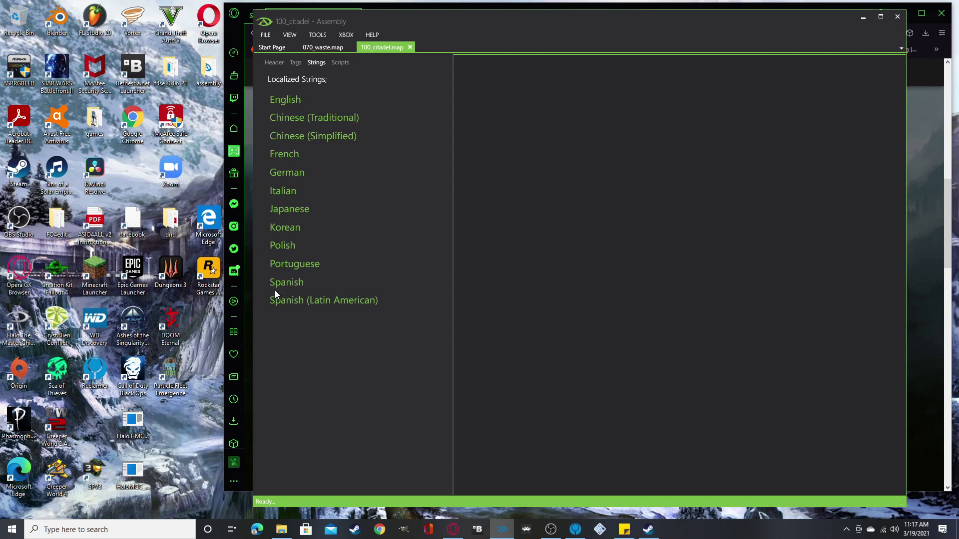
pyautogui.click(283, 102)
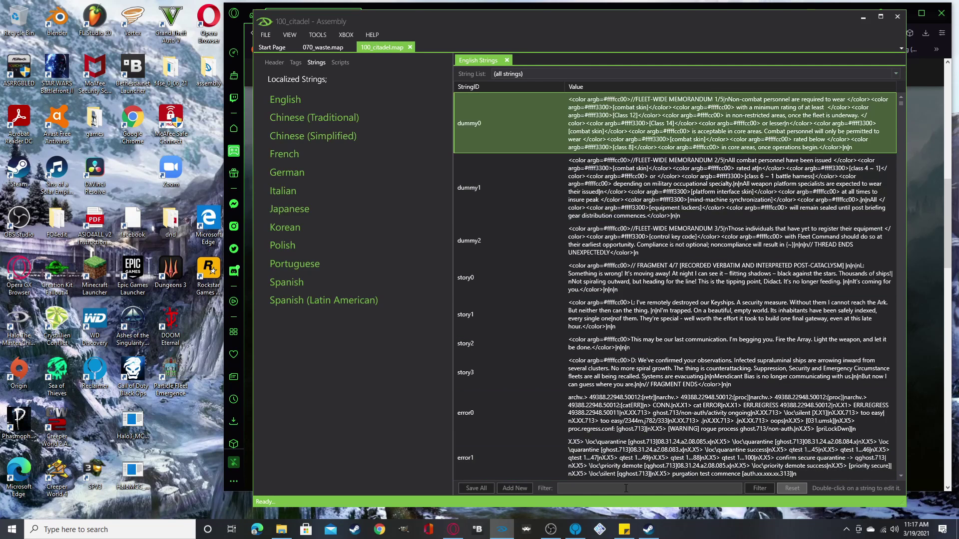
pyautogui.click(555, 74)
pyautogui.scroll(10, 553, 173)
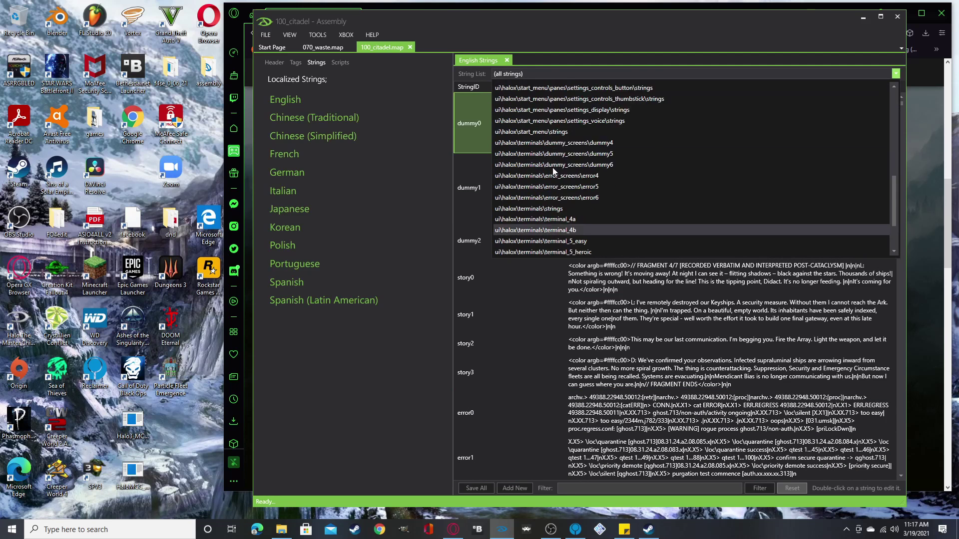
pyautogui.scroll(-12, 556, 155)
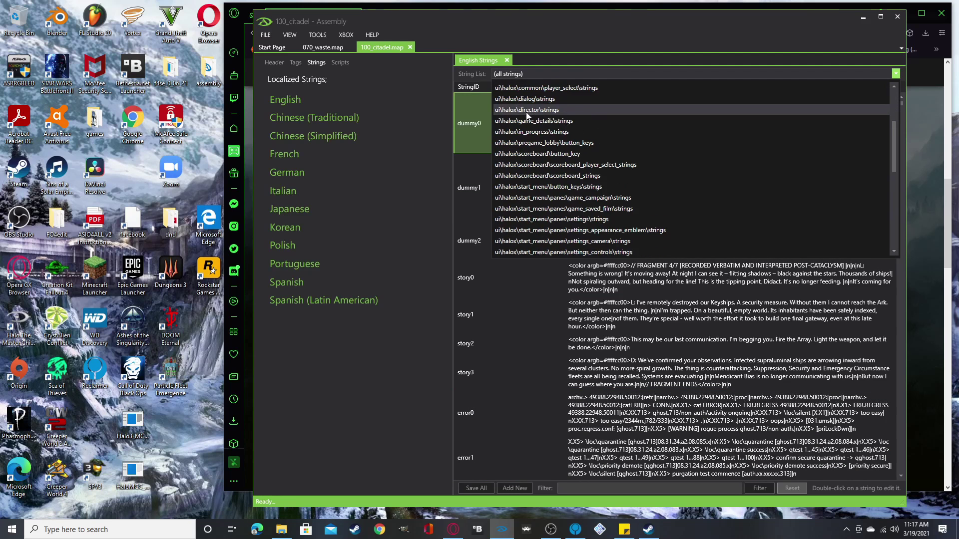
pyautogui.scroll(6, 525, 132)
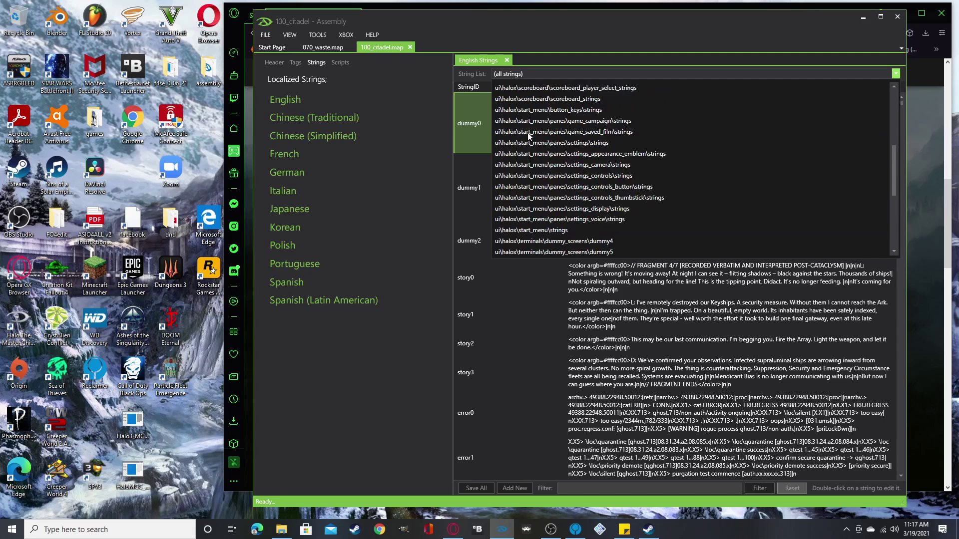
pyautogui.scroll(-6, 532, 134)
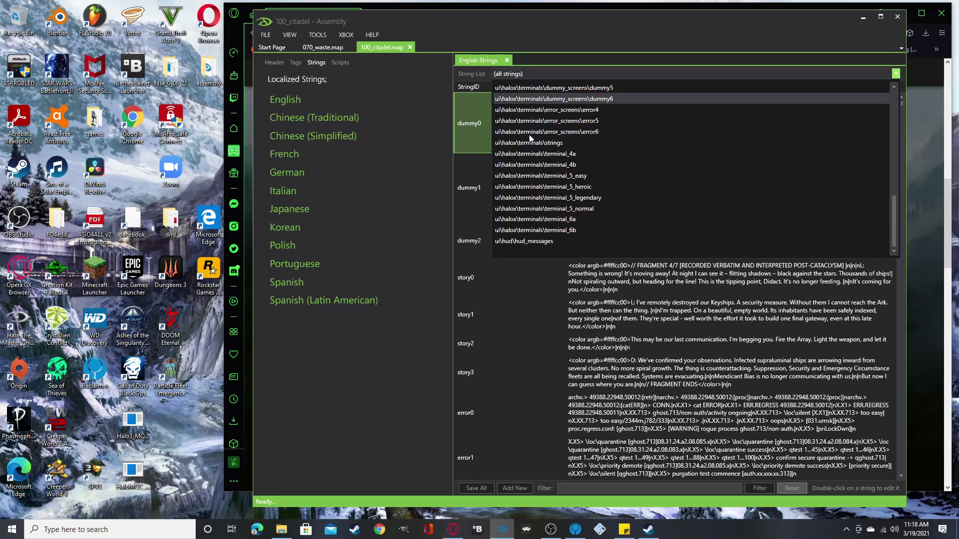
pyautogui.click(535, 243)
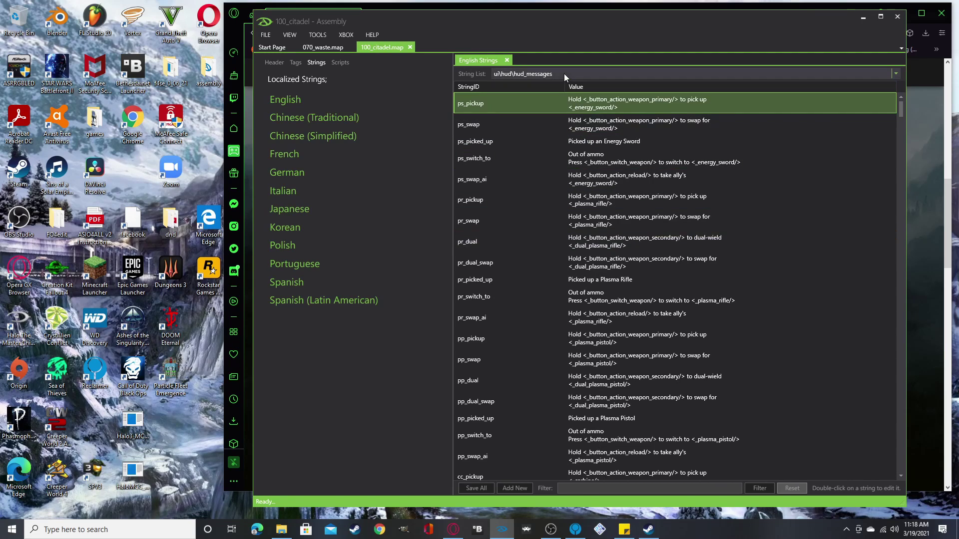
# Look through the HUD message strings and filter the list by "spectre".
pyautogui.scroll(-15, 538, 247)
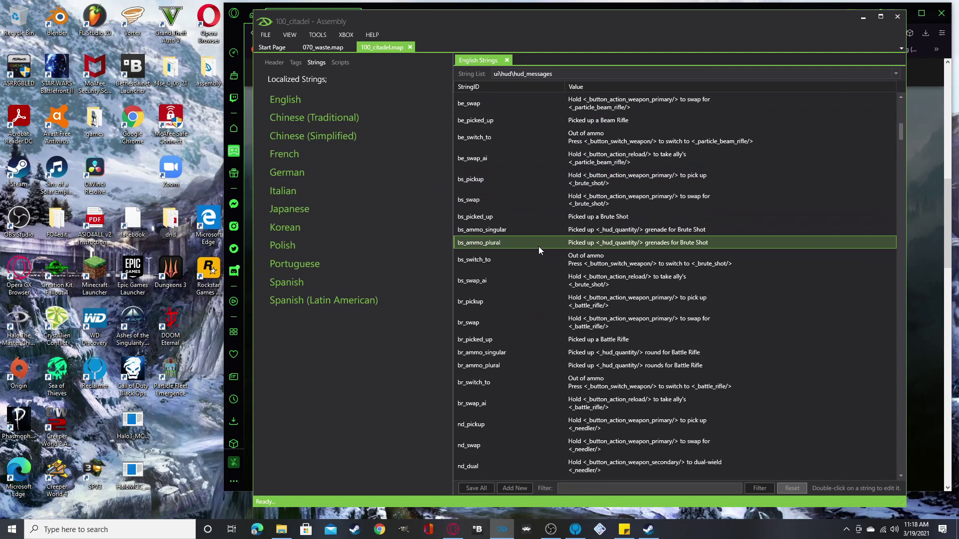
pyautogui.scroll(-20, 542, 244)
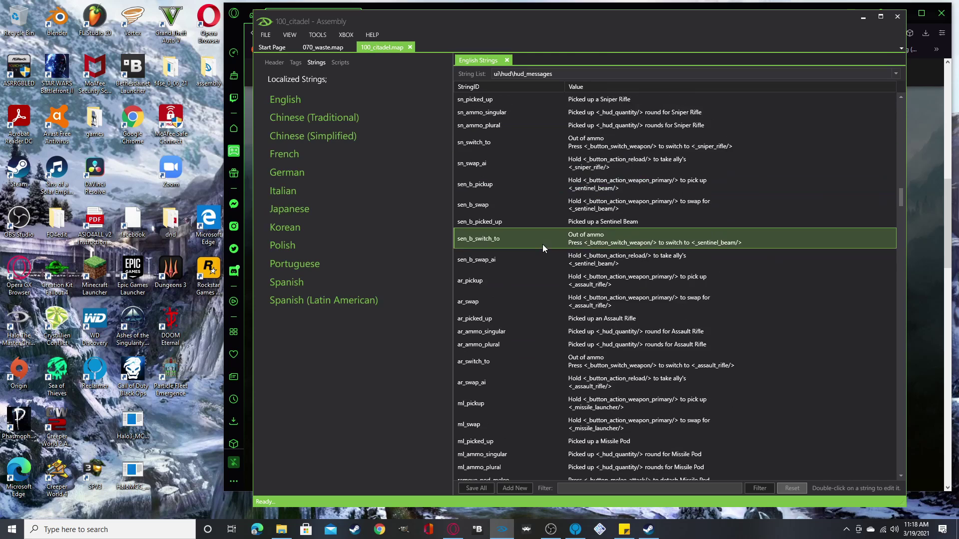
pyautogui.scroll(-15, 542, 245)
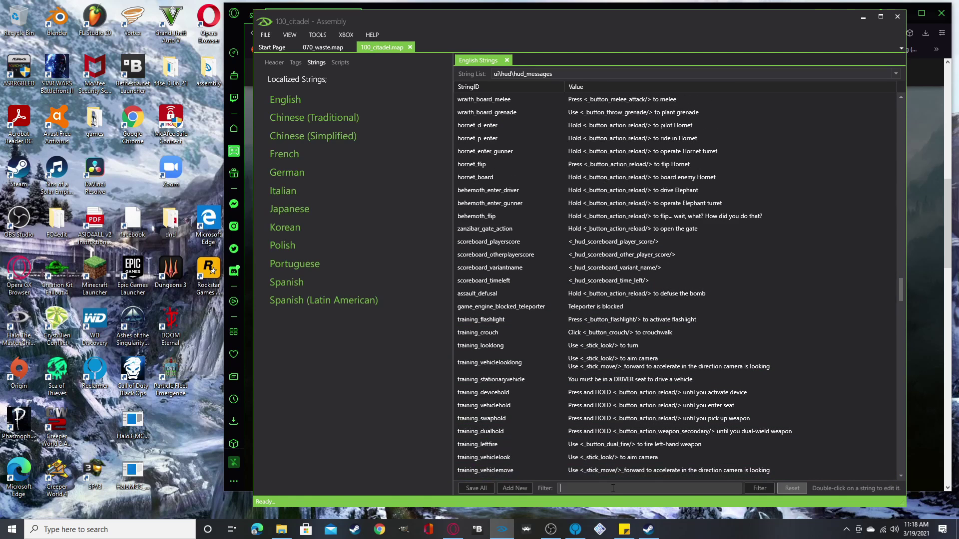
pyautogui.write('spectre')
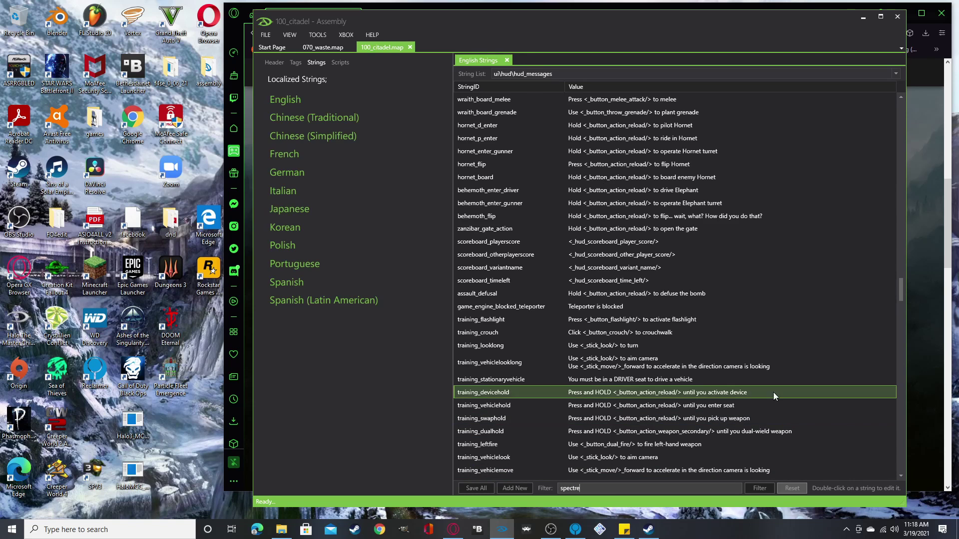
pyautogui.click(755, 490)
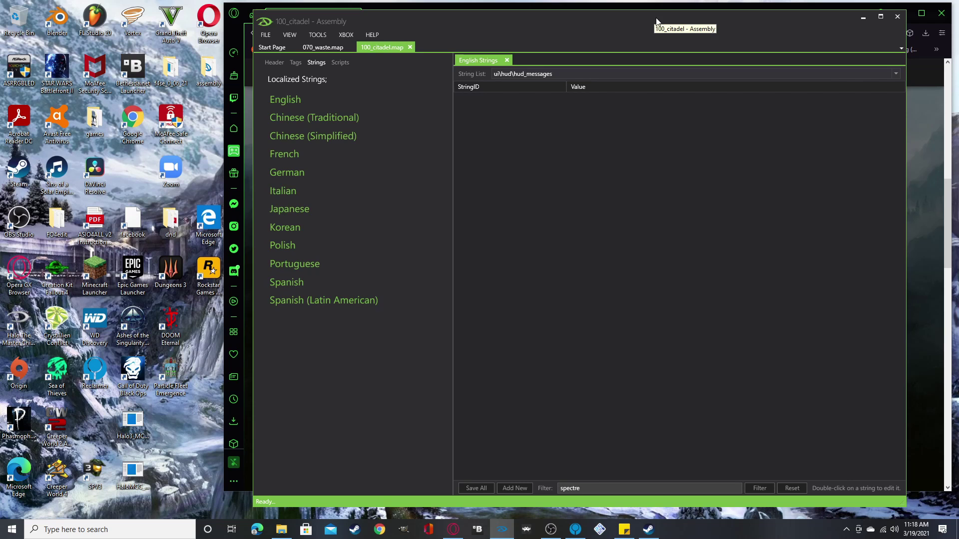
# Arrange the Assembly and browser windows so the mod page's Spectre string instructions can be read, and add a new string entry.
pyautogui.moveTo(657, 21); pyautogui.dragTo(334, 23)
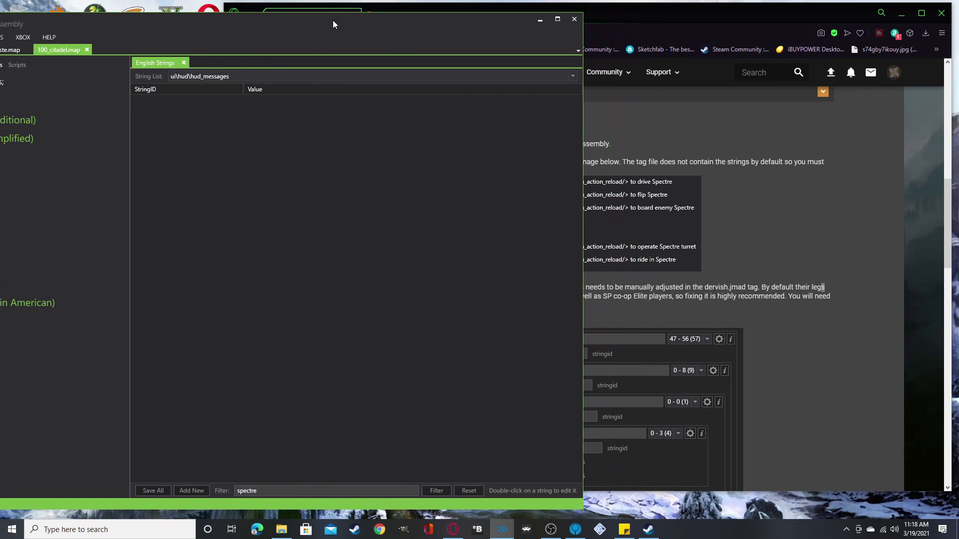
pyautogui.moveTo(697, 16); pyautogui.dragTo(842, 14)
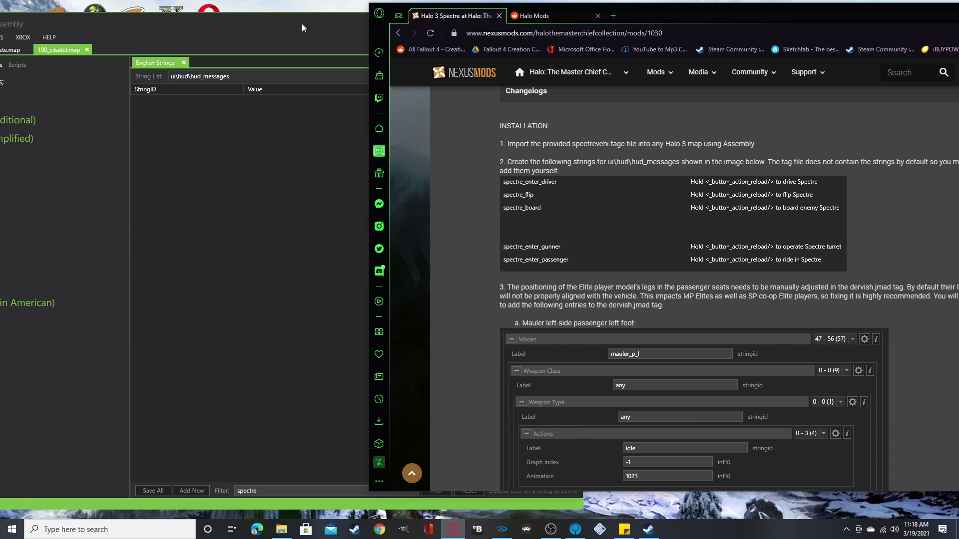
pyautogui.click(285, 23)
pyautogui.moveTo(285, 24); pyautogui.dragTo(313, 25)
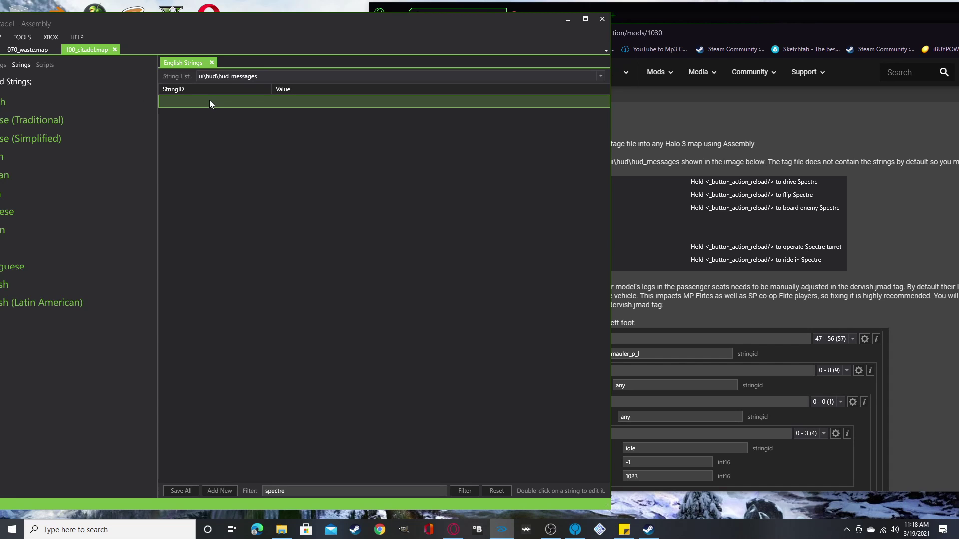
pyautogui.click(655, 15)
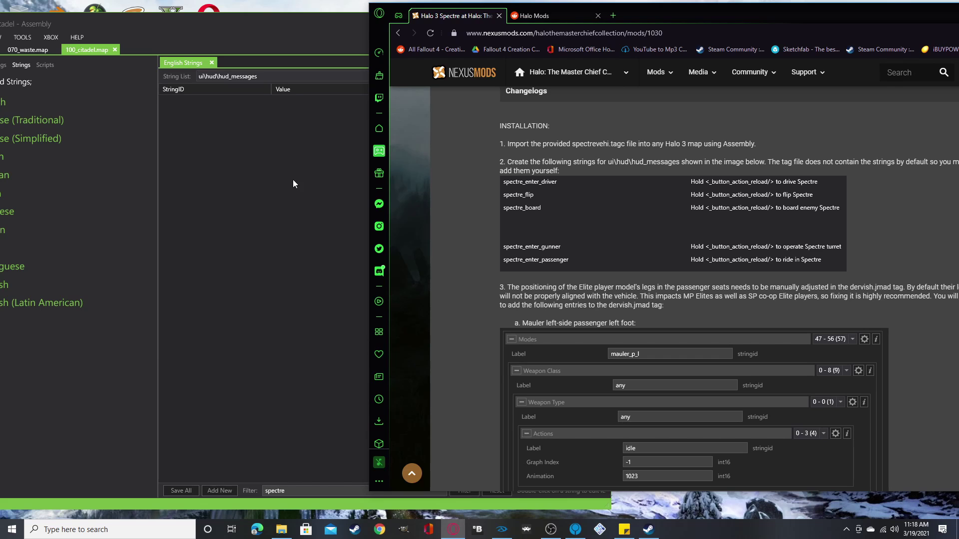
# Set the StringID of the new empty entry to spectre_enter_driver.
pyautogui.doubleClick(175, 105)
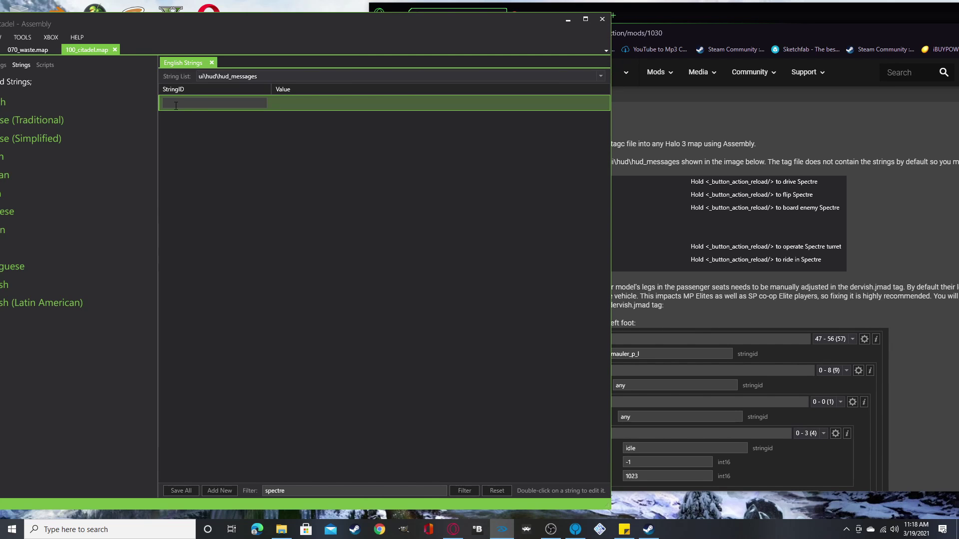
pyautogui.moveTo(457, 34)
pyautogui.mouseDown()
pyautogui.moveTo(350, 25)
pyautogui.moveTo(448, 28)
pyautogui.mouseUp()
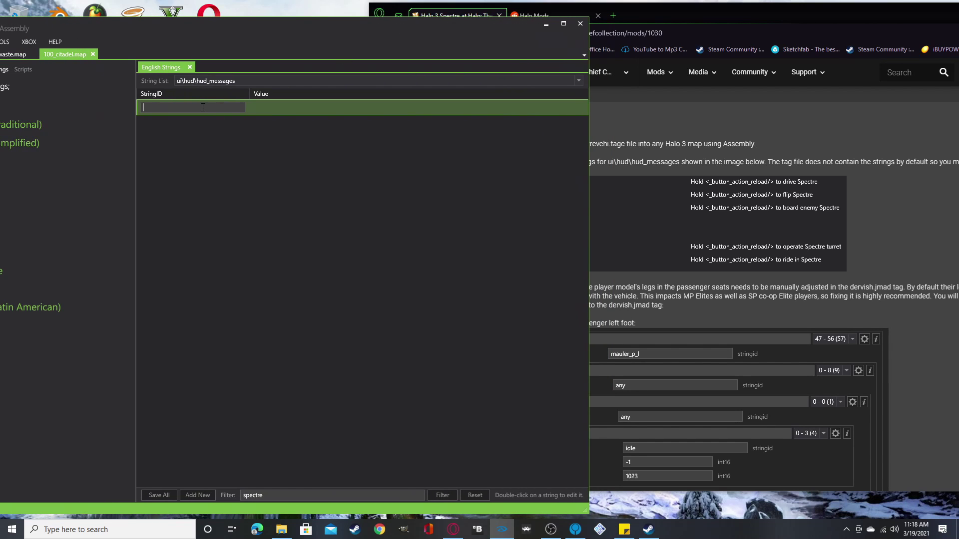
pyautogui.write('spe')
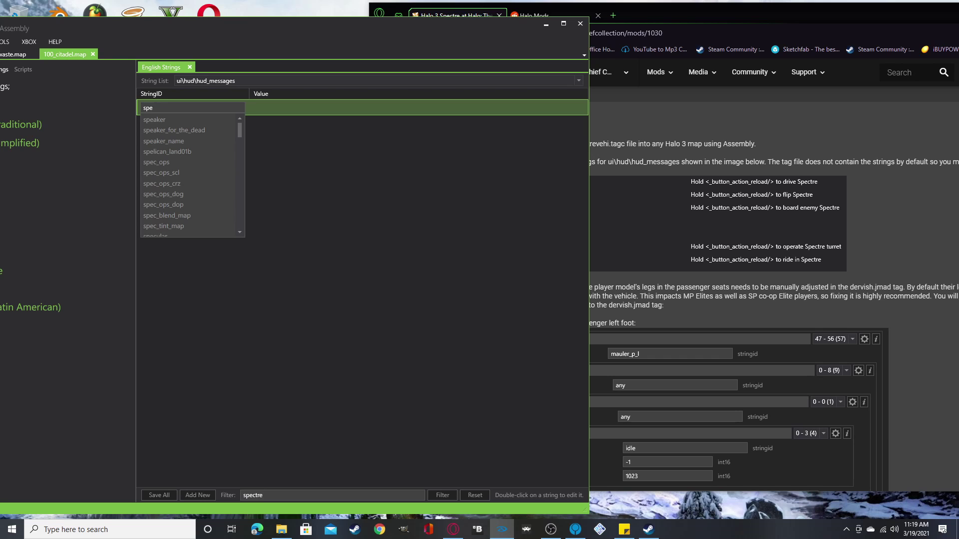
pyautogui.moveTo(264, 31)
pyautogui.mouseDown()
pyautogui.moveTo(156, 32)
pyautogui.moveTo(266, 35)
pyautogui.mouseUp()
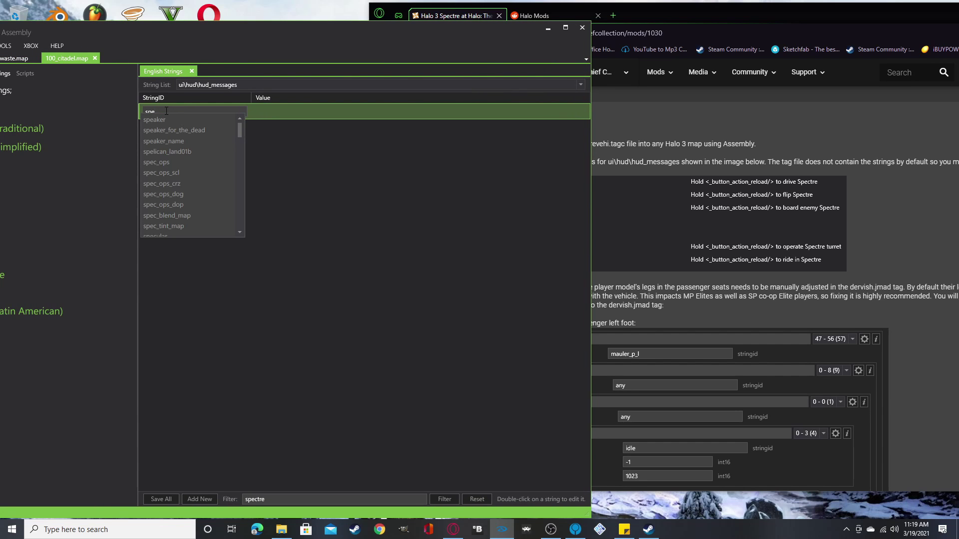
pyautogui.write('ctr')
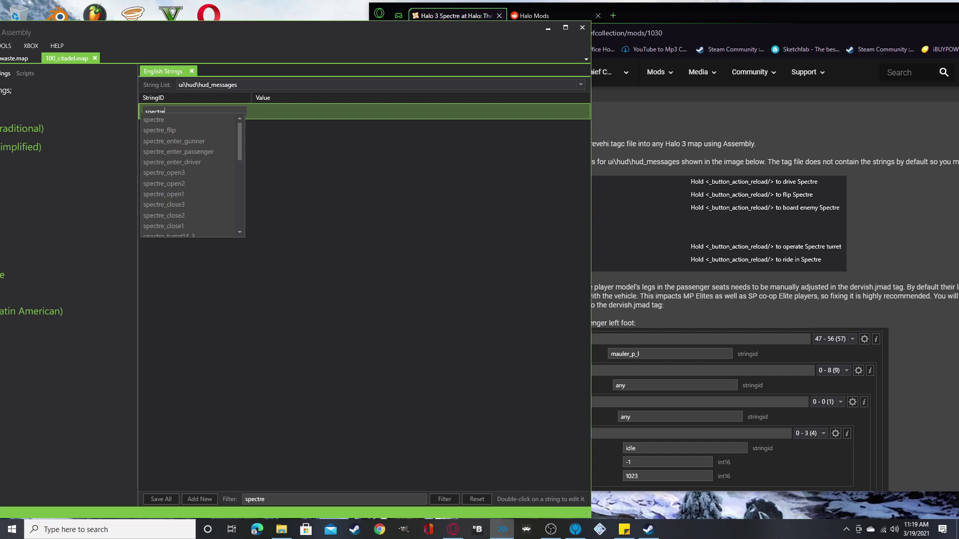
pyautogui.write('e')
pyautogui.click(155, 151)
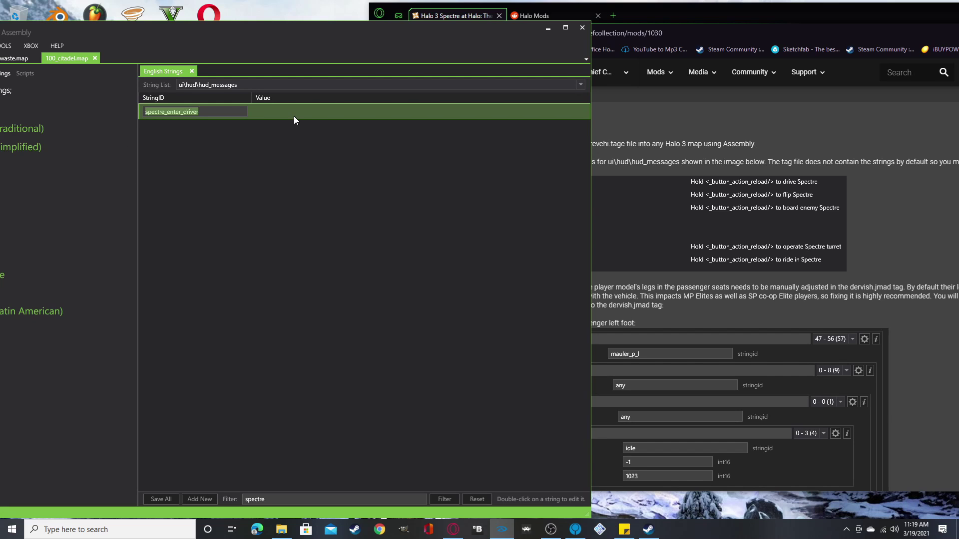
# Set the value of the spectre_enter_driver string to "Hold <_button_action_reload/> to drive spectre".
pyautogui.click(297, 113)
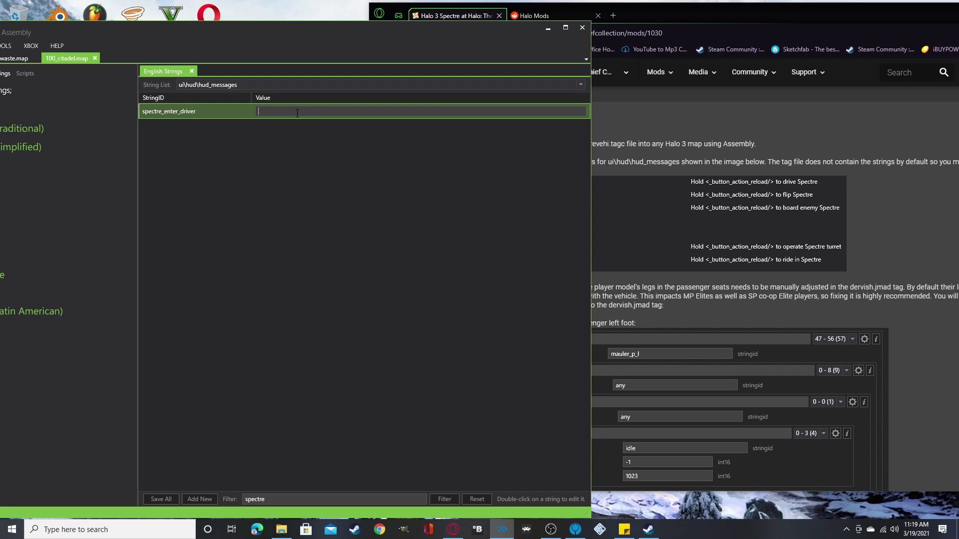
pyautogui.write('HOld')
pyautogui.write('<_')
pyautogui.write('button_action_reload/> to drive spectre')
# Copy the full value text of the spectre_enter_driver string.
pyautogui.moveTo(384, 111); pyautogui.dragTo(230, 120)
pyautogui.rightClick(317, 113)
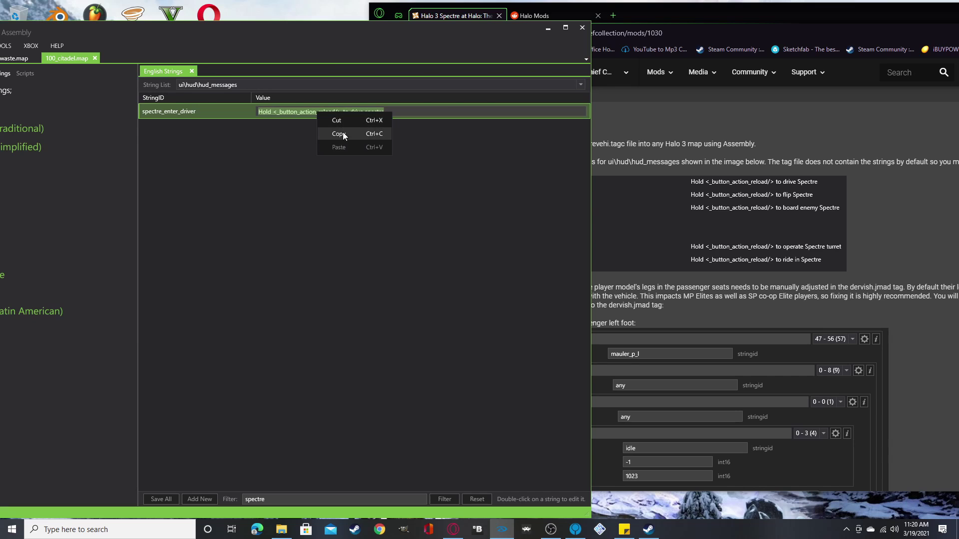
pyautogui.click(408, 120)
pyautogui.moveTo(384, 112); pyautogui.dragTo(244, 114)
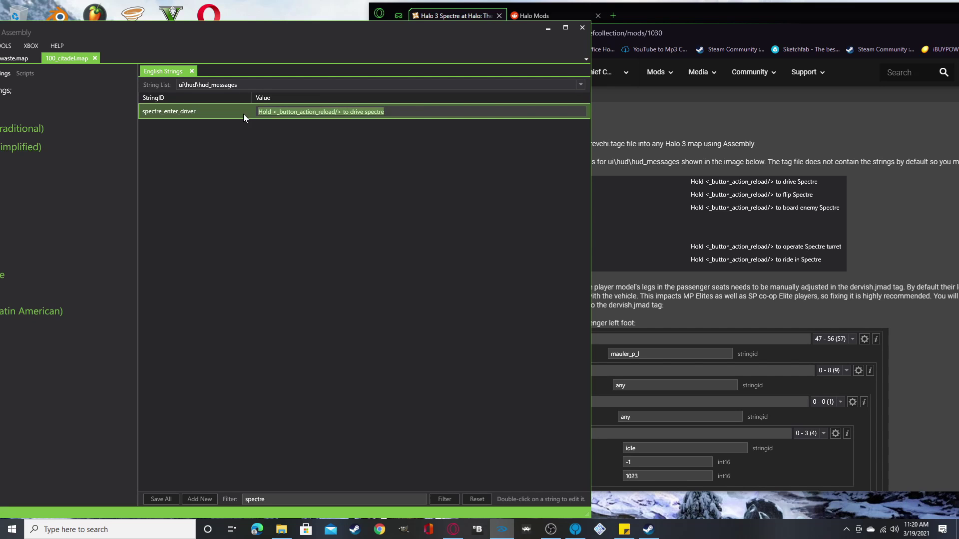
pyautogui.rightClick(283, 113)
pyautogui.click(313, 137)
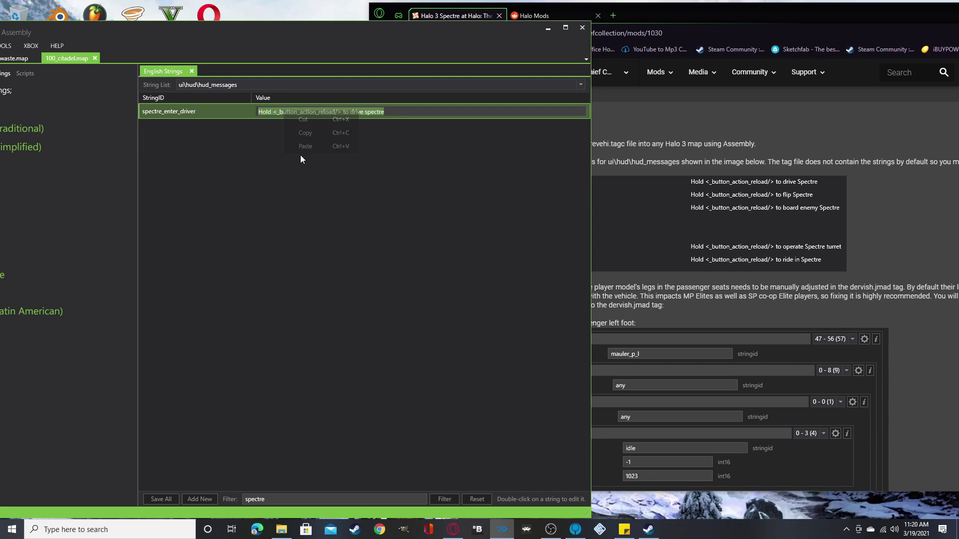
# Add two new string entries below spectre_enter_driver and paste the copied text as the value of each.
pyautogui.click(200, 499)
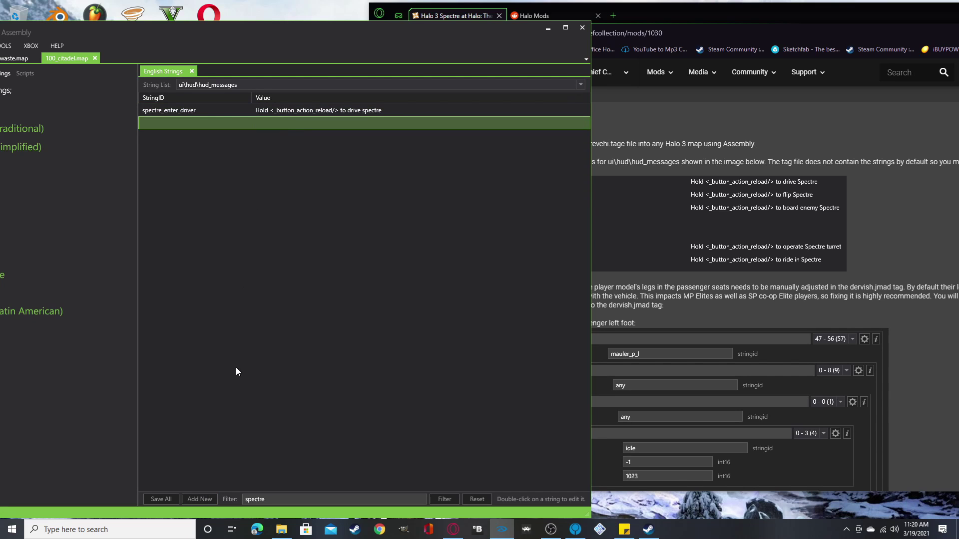
pyautogui.doubleClick(292, 124)
pyautogui.rightClick(291, 125)
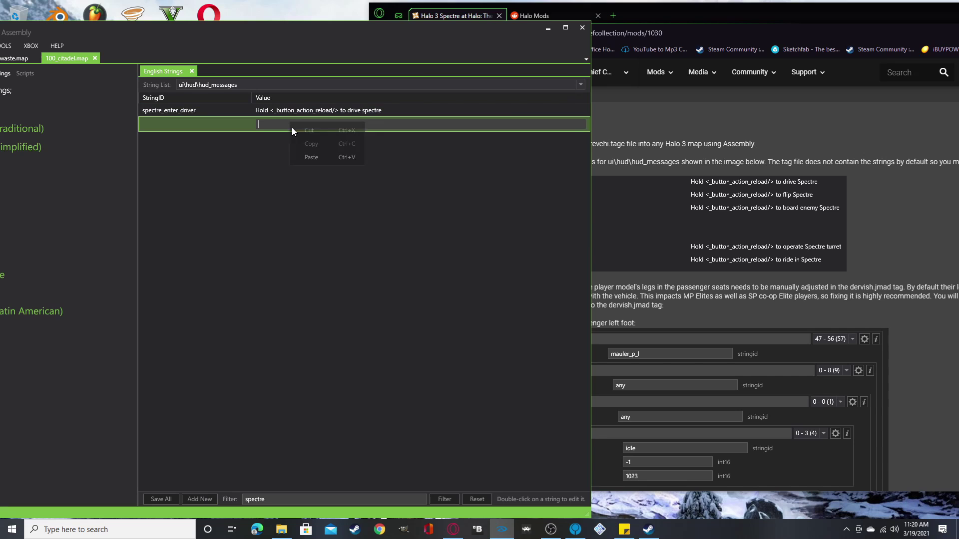
pyautogui.click(312, 157)
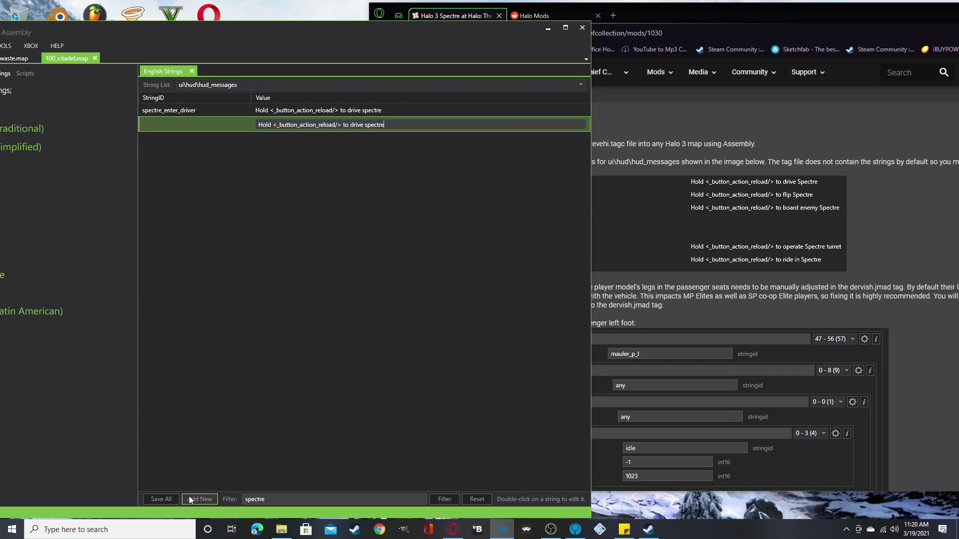
pyautogui.click(189, 499)
pyautogui.doubleClick(307, 137)
pyautogui.rightClick(306, 138)
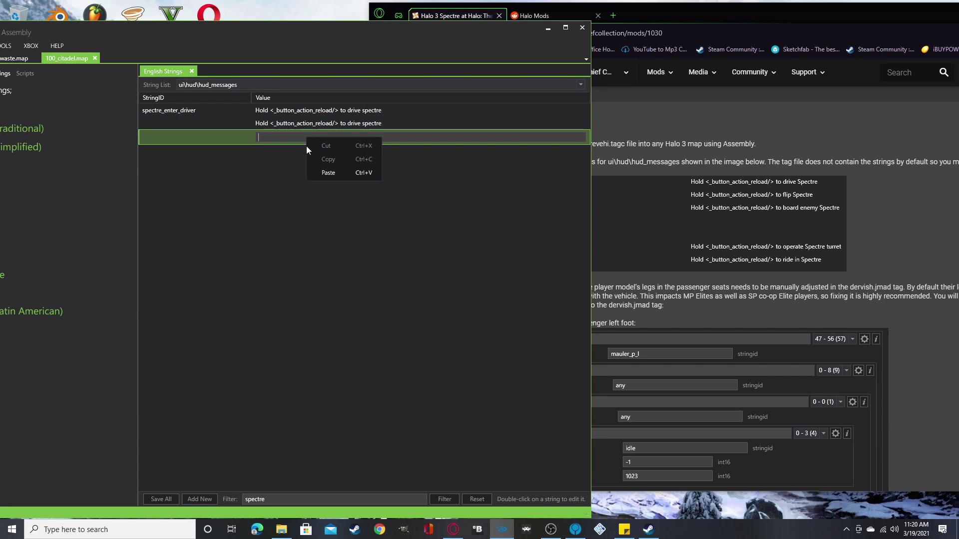
pyautogui.click(328, 173)
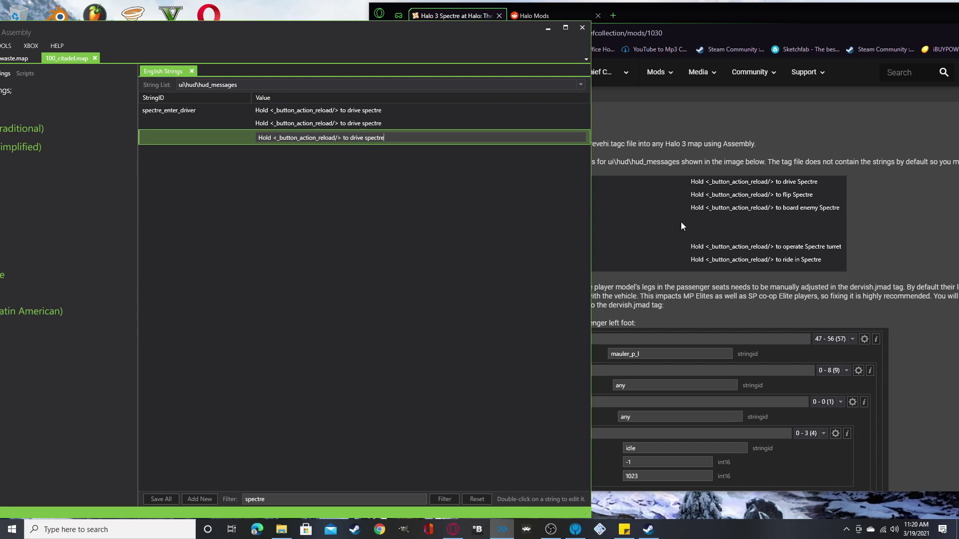
# Add a fourth and a fifth string entry and paste the copied drive text as their values.
pyautogui.press('Return')
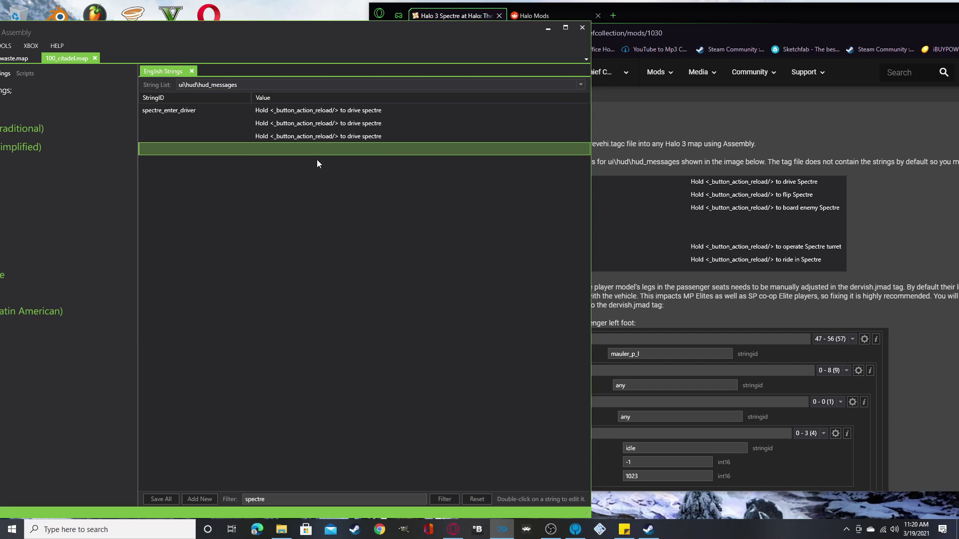
pyautogui.doubleClick(316, 149)
pyautogui.rightClick(316, 150)
pyautogui.click(335, 184)
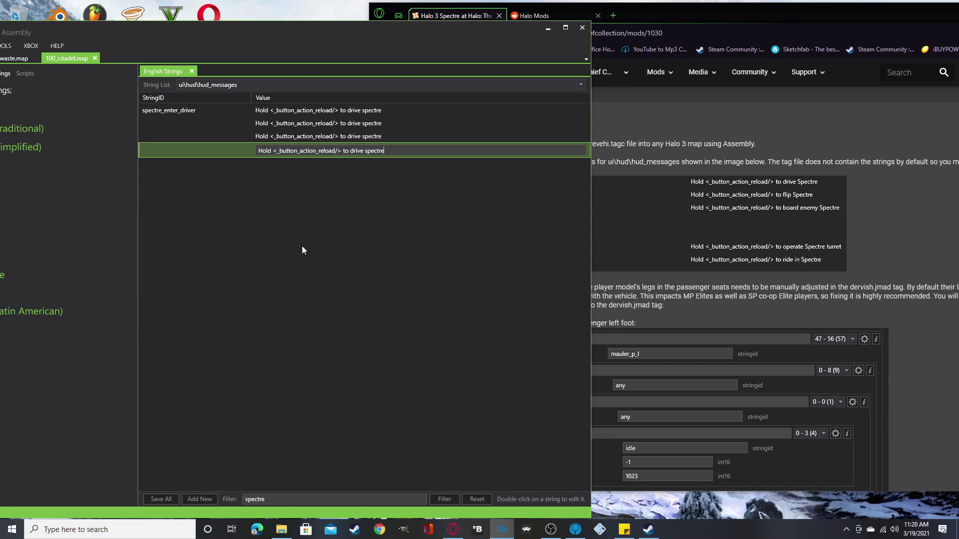
pyautogui.click(200, 499)
pyautogui.doubleClick(327, 163)
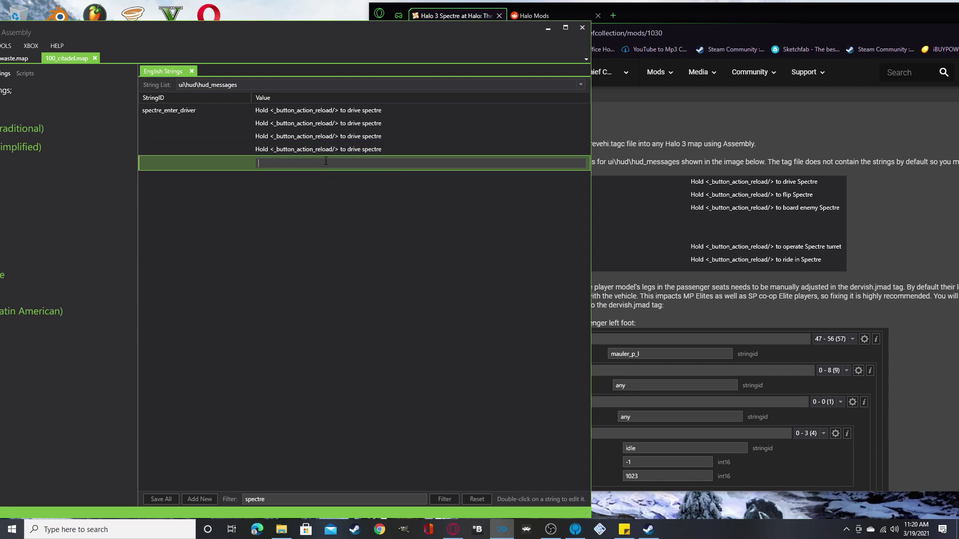
pyautogui.rightClick(325, 164)
pyautogui.click(342, 196)
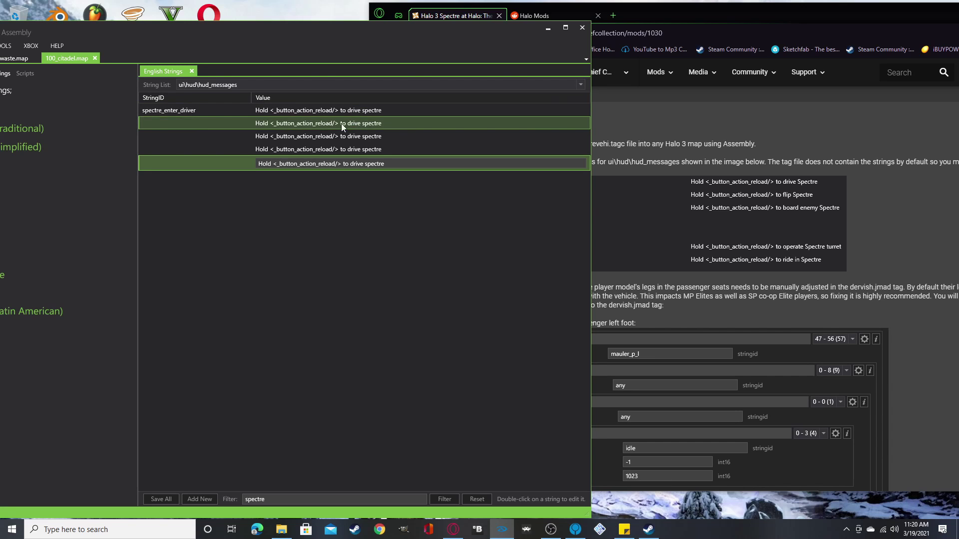
# Set the StringID of the second string entry to spectre_flip.
pyautogui.doubleClick(193, 124)
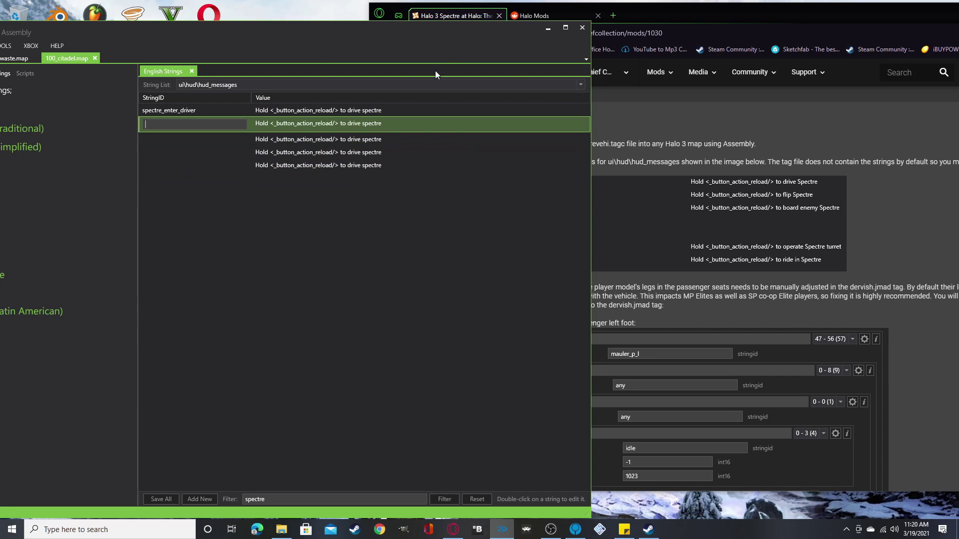
pyautogui.moveTo(436, 33); pyautogui.dragTo(345, 43)
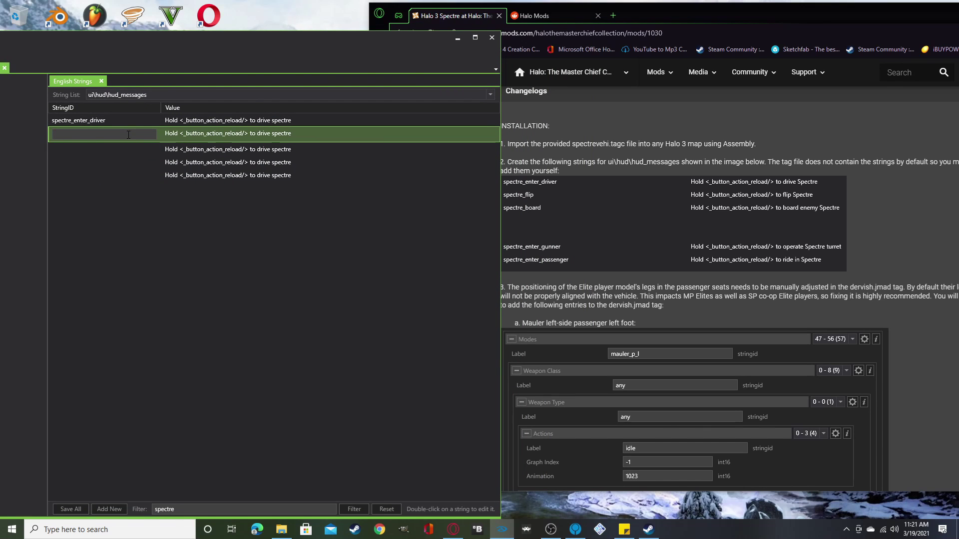
pyautogui.write('spectrer')
pyautogui.press('BackSpace')
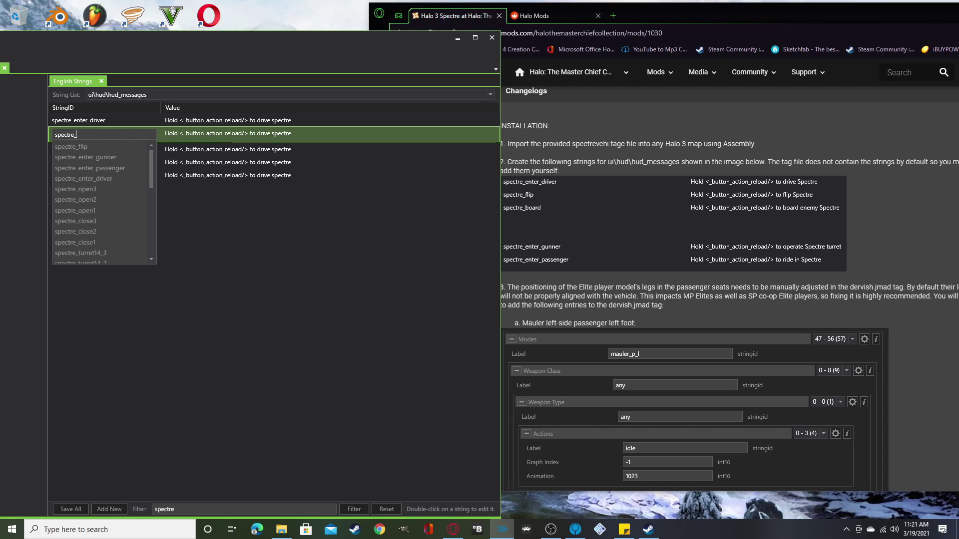
pyautogui.write('_flip')
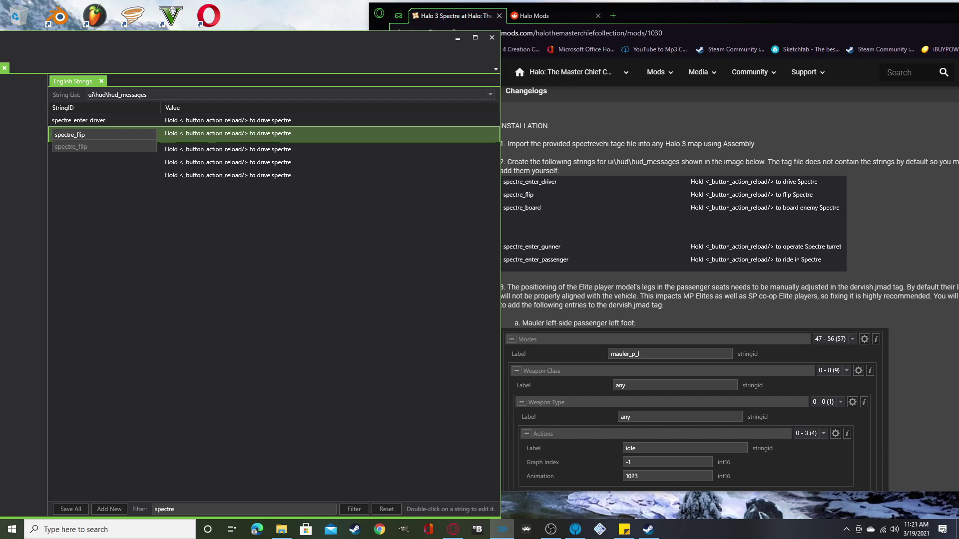
# Set the StringID of the third string entry to spectre_board.
pyautogui.click(73, 181)
pyautogui.click(76, 149)
pyautogui.doubleClick(76, 148)
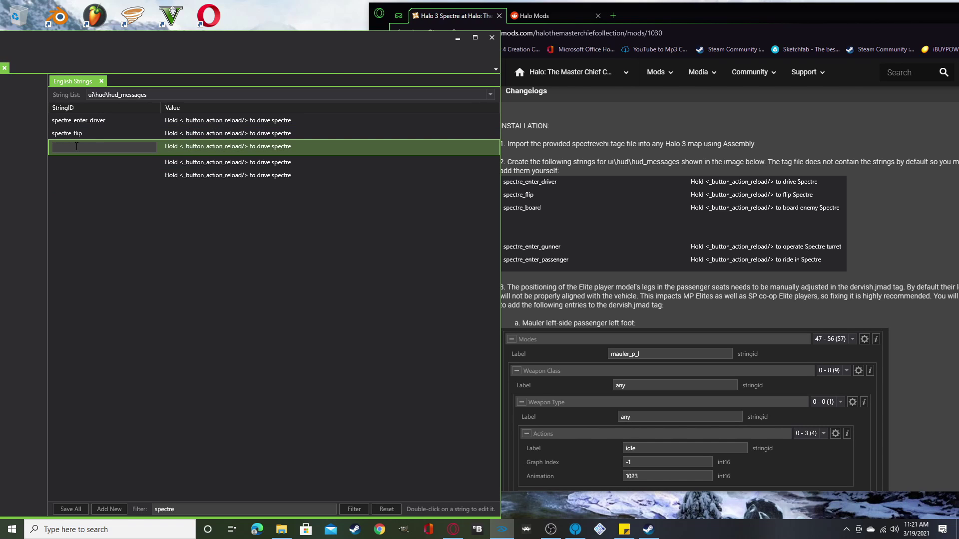
pyautogui.write('spectre_board')
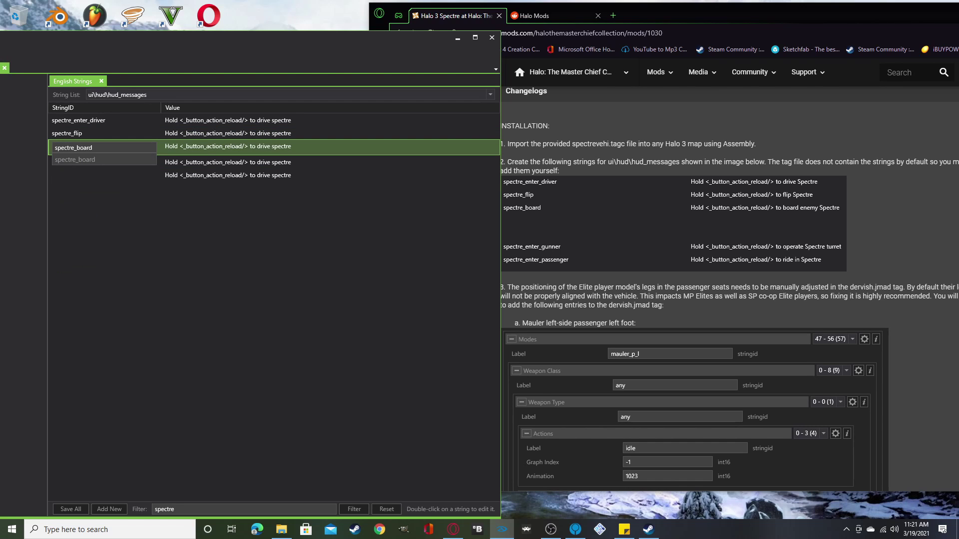
# Set the StringIDs of the fourth and fifth entries to spectre_enter_gunner and spectre_enter_passenger.
pyautogui.click(74, 175)
pyautogui.doubleClick(75, 160)
pyautogui.write('spectre')
pyautogui.click(70, 194)
pyautogui.doubleClick(75, 173)
pyautogui.write('spe')
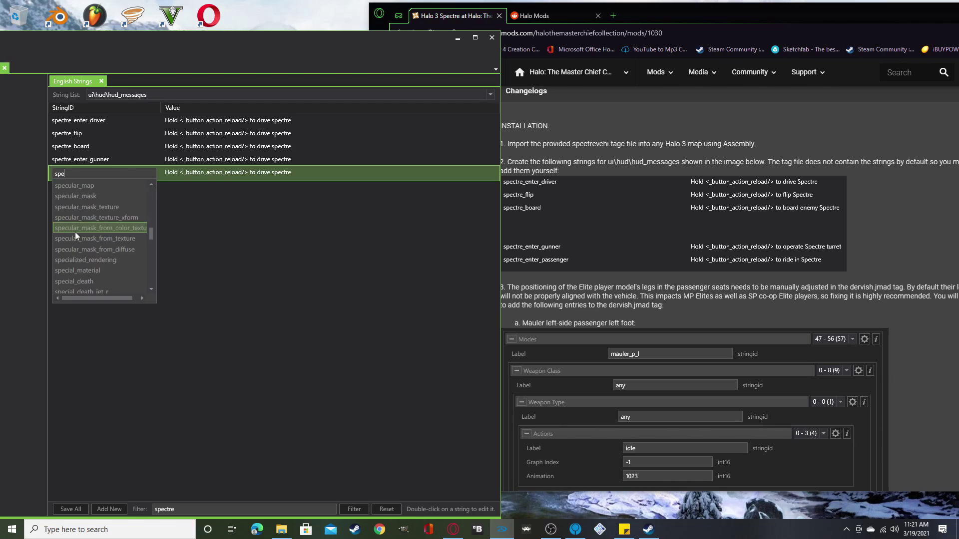
pyautogui.click(75, 230)
# Replace "drive" with "flip" in the spectre_flip value and with "board enemy" in the spectre_board value.
pyautogui.doubleClick(274, 122)
pyautogui.doubleClick(273, 135)
pyautogui.press('BackSpace')
pyautogui.press('BackSpace')
pyautogui.press('BackSpace')
pyautogui.press('BackSpace')
pyautogui.press('BackSpace')
pyautogui.write('flip')
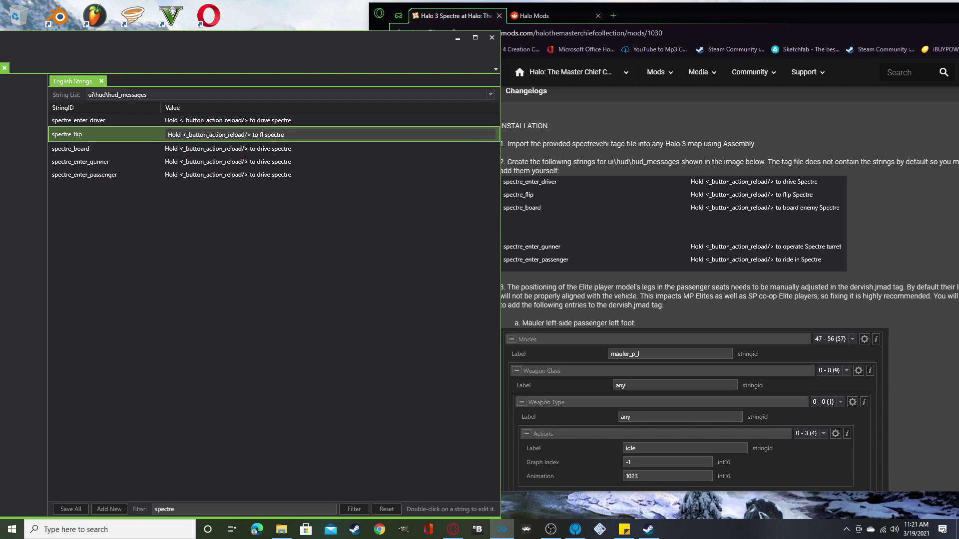
pyautogui.doubleClick(276, 149)
pyautogui.write('board enemy')
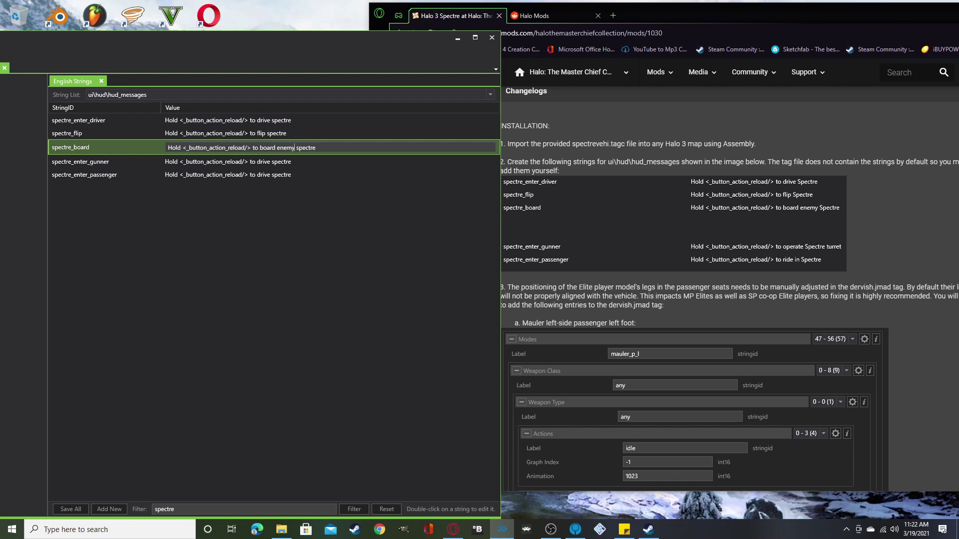
# Change the spectre_enter_gunner value to "Hold <_button_action_reload/> to operate spectre turret".
pyautogui.doubleClick(267, 162)
pyautogui.press('BackSpace')
pyautogui.press('BackSpace')
pyautogui.press('BackSpace')
pyautogui.press('BackSpace')
pyautogui.press('BackSpace')
pyautogui.write('operate')
pyautogui.press('End')
pyautogui.write('turret')
# Change the spectre_enter_passenger value to "Hold <_button_action_reload/> to ride in spectre".
pyautogui.doubleClick(267, 174)
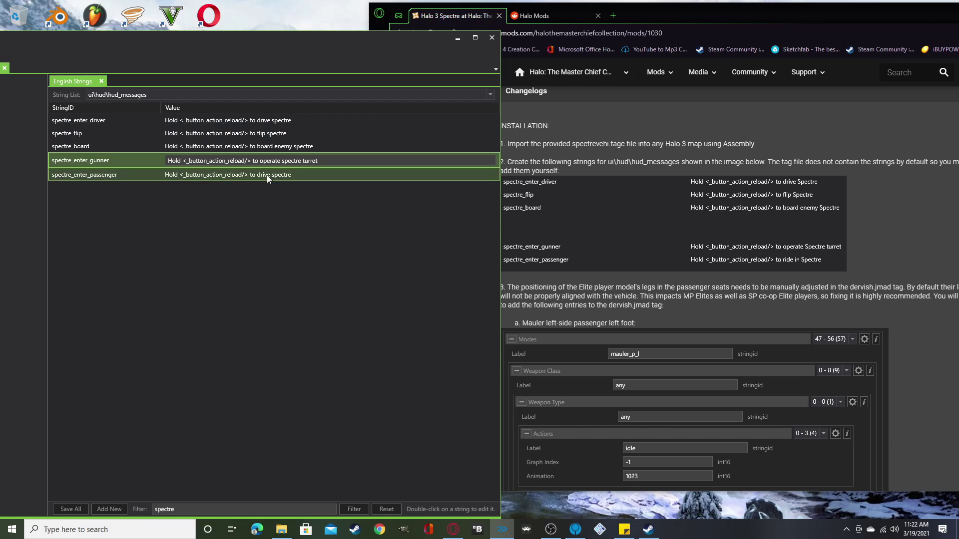
pyautogui.press('BackSpace')
pyautogui.press('BackSpace')
pyautogui.press('BackSpace')
pyautogui.press('BackSpace')
pyautogui.press('BackSpace')
pyautogui.write('ride')
pyautogui.write('in')
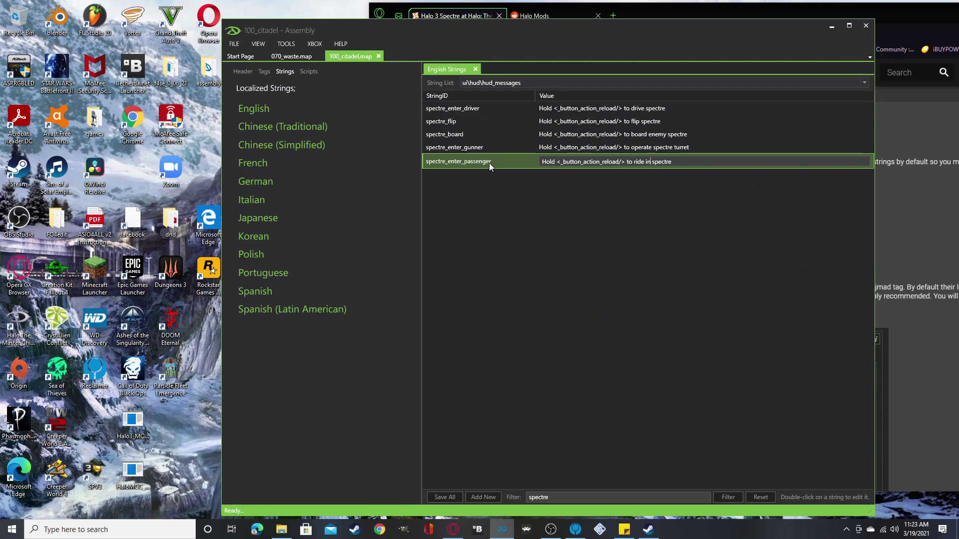
# Review the remaining installation instructions on the Spectre mod page.
pyautogui.moveTo(614, 31); pyautogui.dragTo(604, 49)
pyautogui.click(550, 247)
pyautogui.scroll(-10, 551, 247)
pyautogui.scroll(4, 522, 340)
# Filter the map's tags by "scnr" and open the levels\solo\100_citadel\100_citadel scenario tag.
pyautogui.click(259, 310)
pyautogui.click(245, 90)
pyautogui.write('scnr')
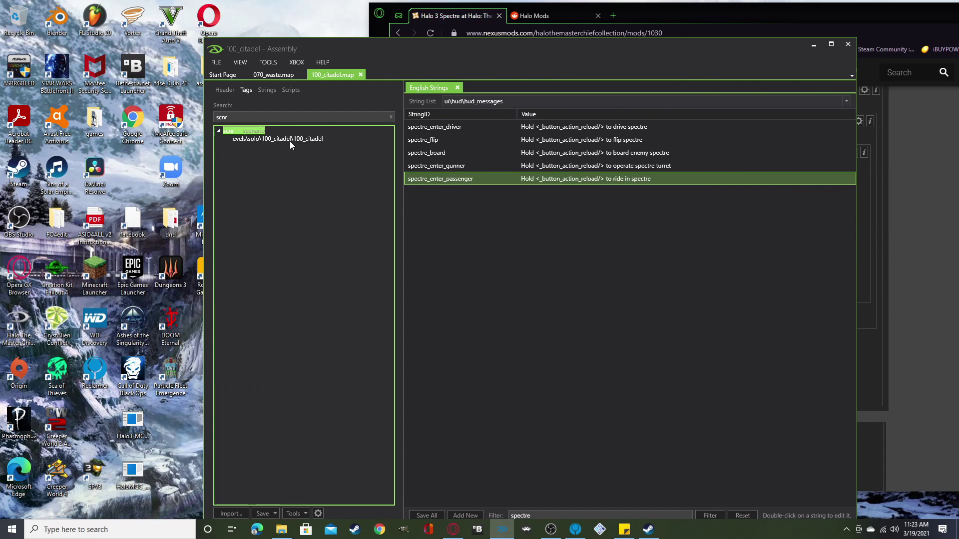
pyautogui.doubleClick(276, 138)
# Search the 100_citadel scenario tag for "vehicle" and examine its vehicle entries.
pyautogui.click(486, 102)
pyautogui.write('vehicle')
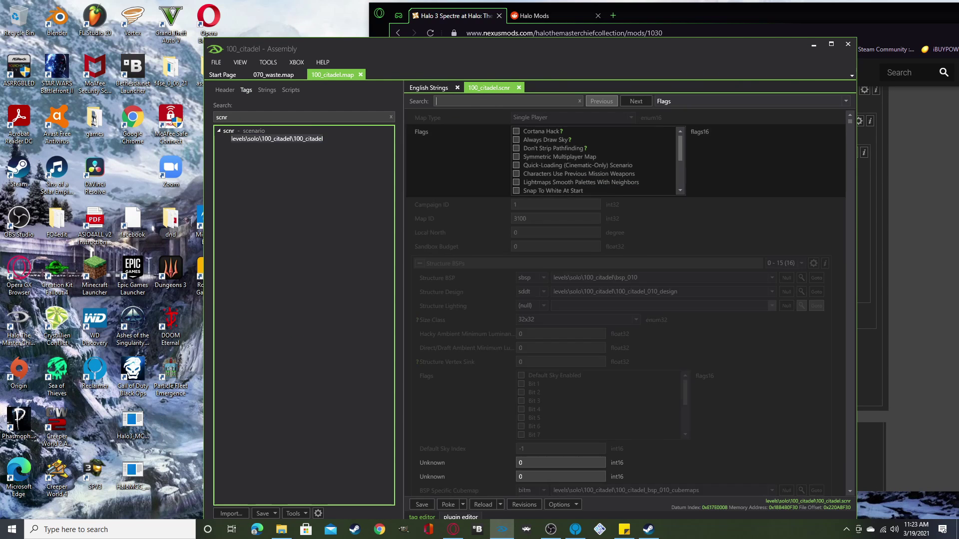
pyautogui.scroll(-3, 725, 280)
pyautogui.click(709, 313)
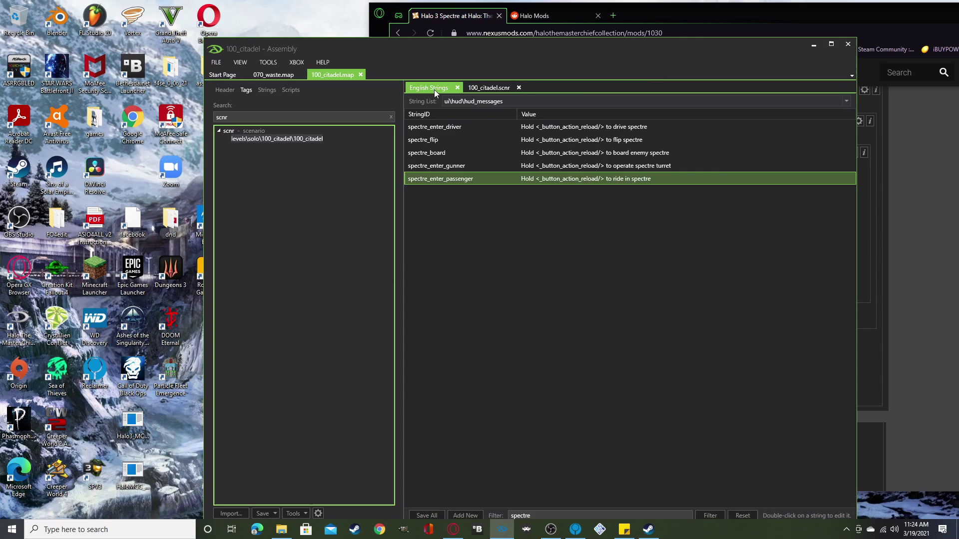
# Save all the edited English strings in ui\hud\hud_messages.
pyautogui.click(423, 515)
pyautogui.click(587, 313)
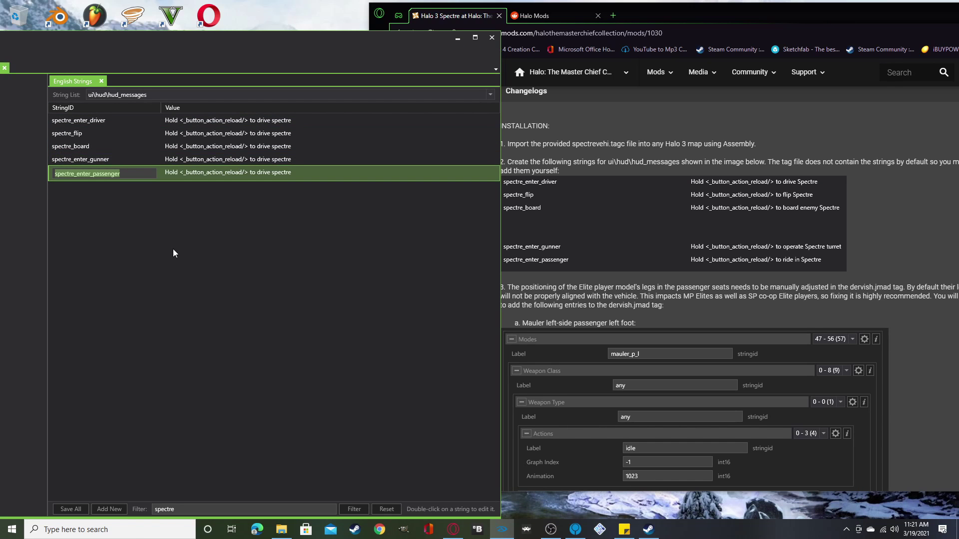
# Edit the spectre_flip value to end in "to flip spectre" and the spectre_board value to end in "to board enemy spectre".
pyautogui.click(139, 174)
pyautogui.click(248, 121)
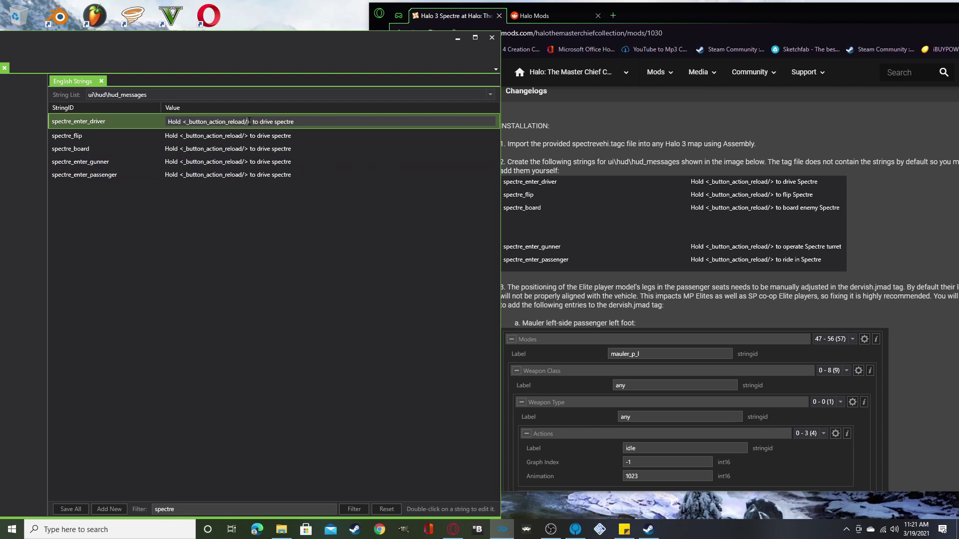
pyautogui.click(272, 137)
pyautogui.doubleClick(271, 136)
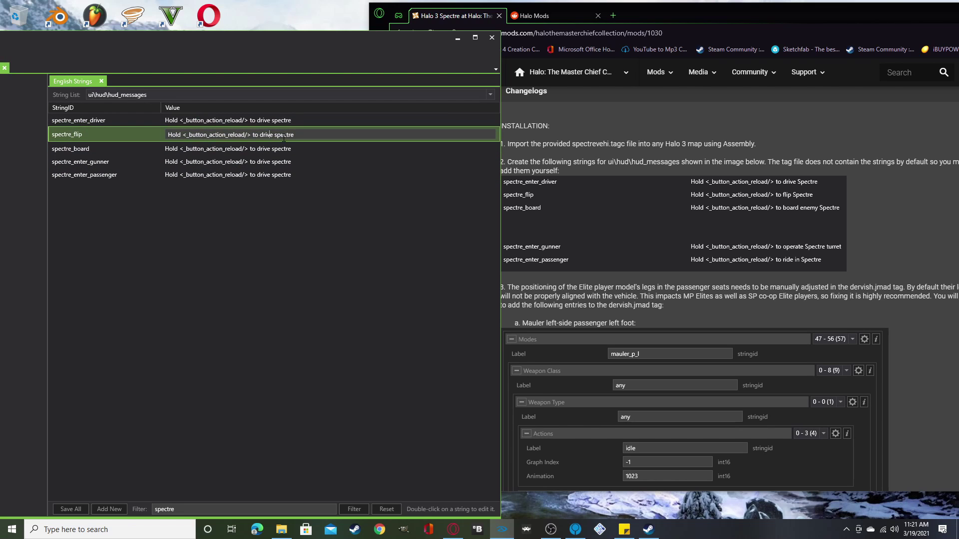
pyautogui.press('BackSpace')
pyautogui.press('BackSpace')
pyautogui.press('BackSpace')
pyautogui.press('BackSpace')
pyautogui.press('BackSpace')
pyautogui.press('BackSpace')
pyautogui.write('flip')
pyautogui.doubleClick(268, 146)
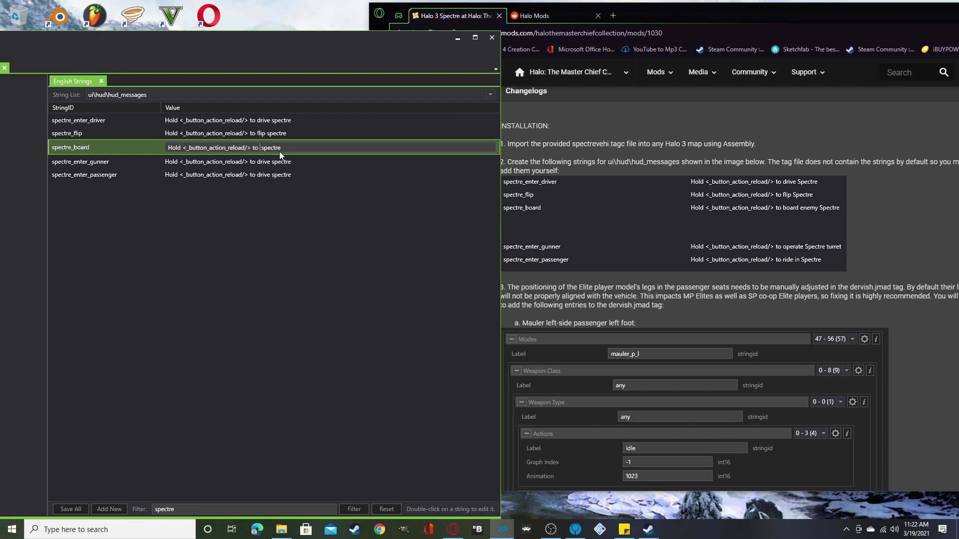
pyautogui.write('board enemy')
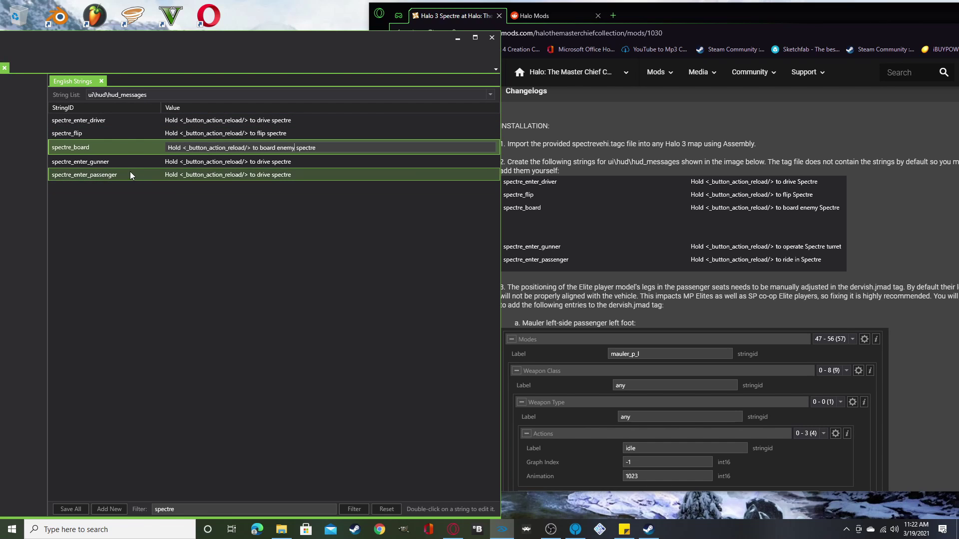
# Set the value of the spectre_enter_gunner string to "Hold <_button_action_reload/> to operate spectre turret".
pyautogui.doubleClick(265, 161)
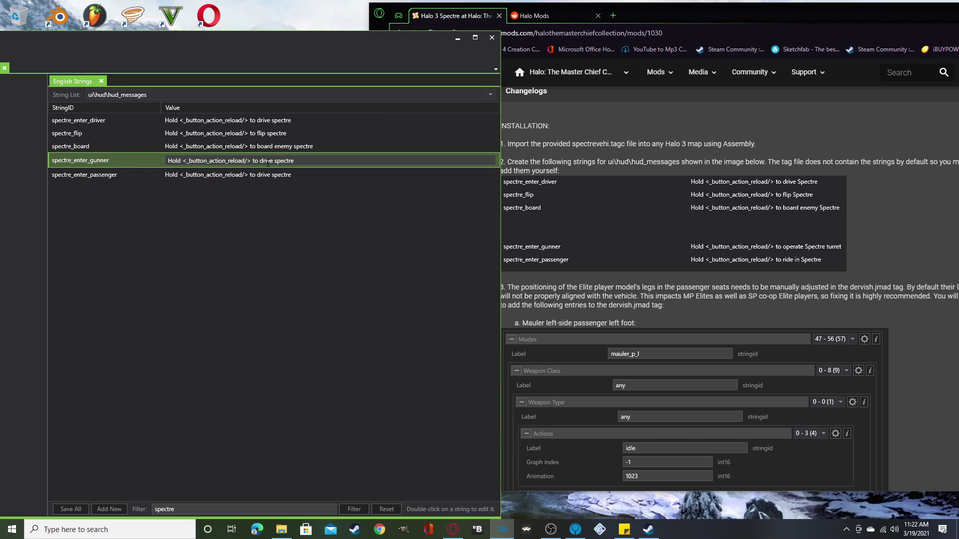
pyautogui.press('BackSpace')
pyautogui.press('BackSpace')
pyautogui.press('BackSpace')
pyautogui.press('BackSpace')
pyautogui.press('BackSpace')
pyautogui.write('operate spectre turret')
# Set the value of the spectre_enter_passenger string to "Hold <_button_action_reload/> to ride in spectre".
pyautogui.doubleClick(267, 175)
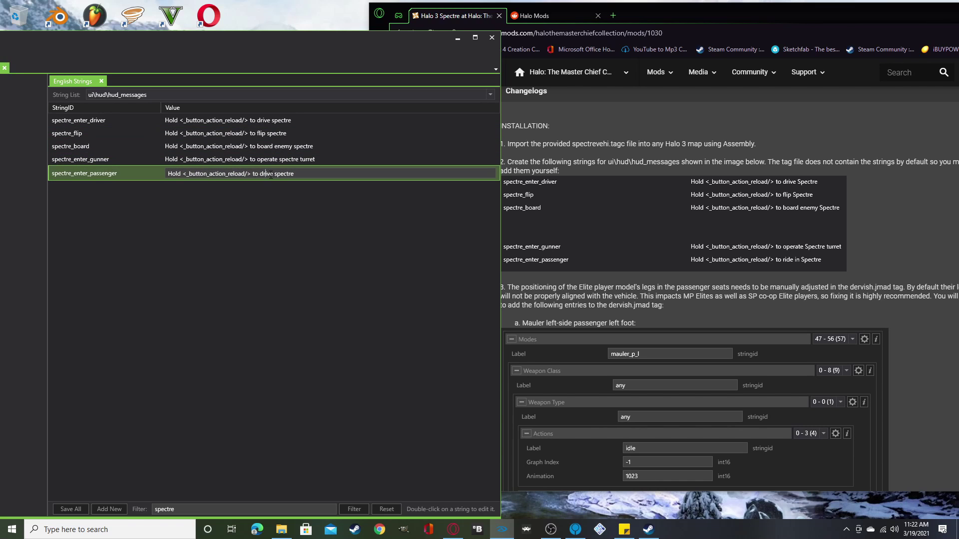
pyautogui.click(274, 174)
pyautogui.write('ride in')
# Switch to the Nexus Mods page and read the dervish.jmad leg-position instructions and the disclaimers below them.
pyautogui.moveTo(329, 39); pyautogui.dragTo(703, 27)
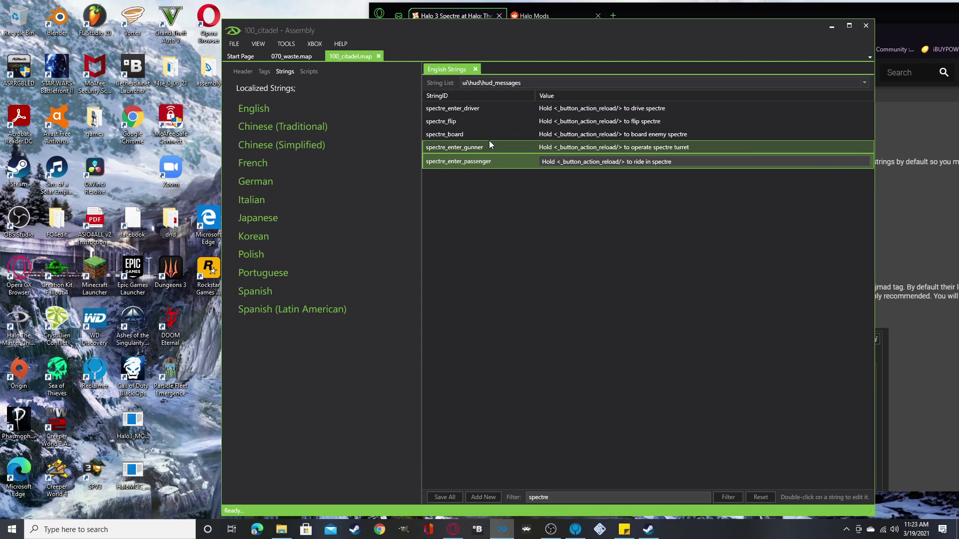
pyautogui.moveTo(610, 29); pyautogui.dragTo(372, 56)
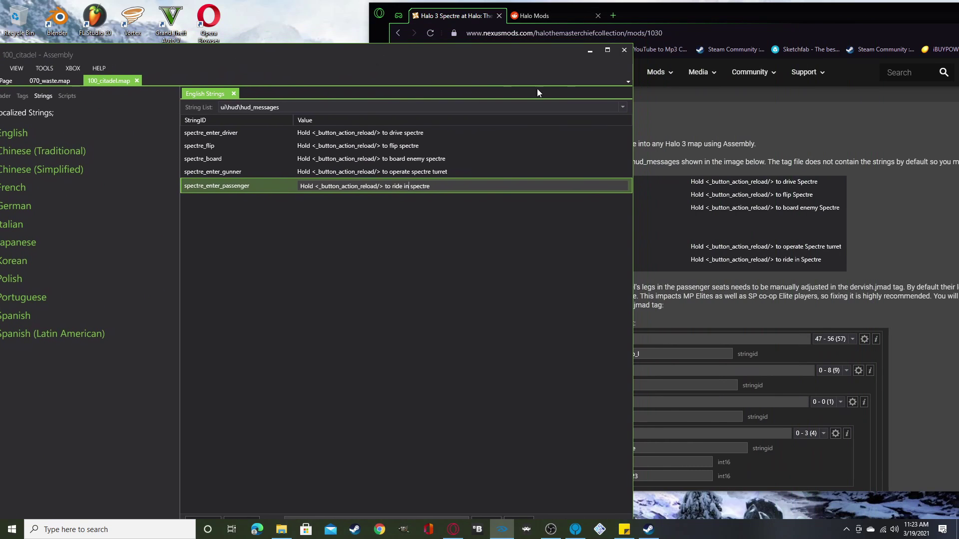
pyautogui.click(712, 127)
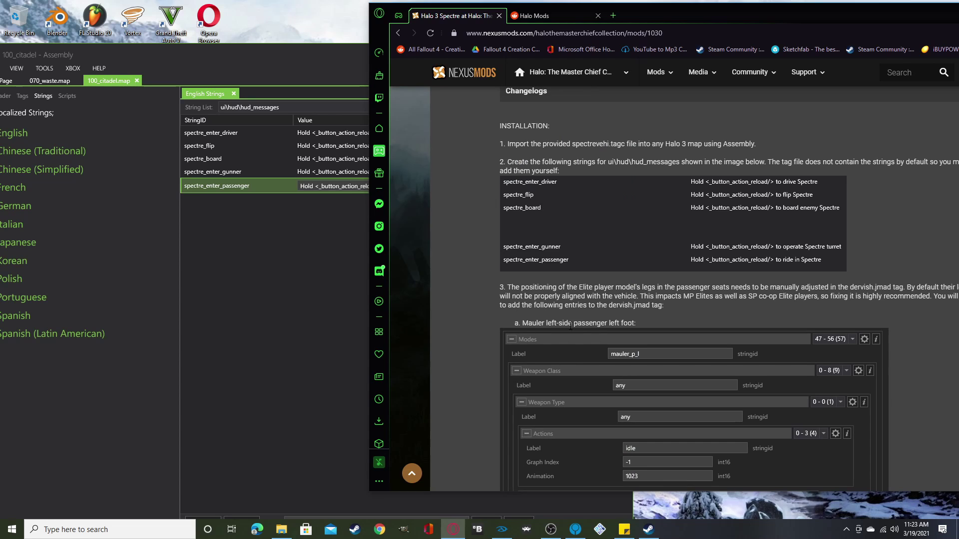
pyautogui.scroll(-15, 535, 343)
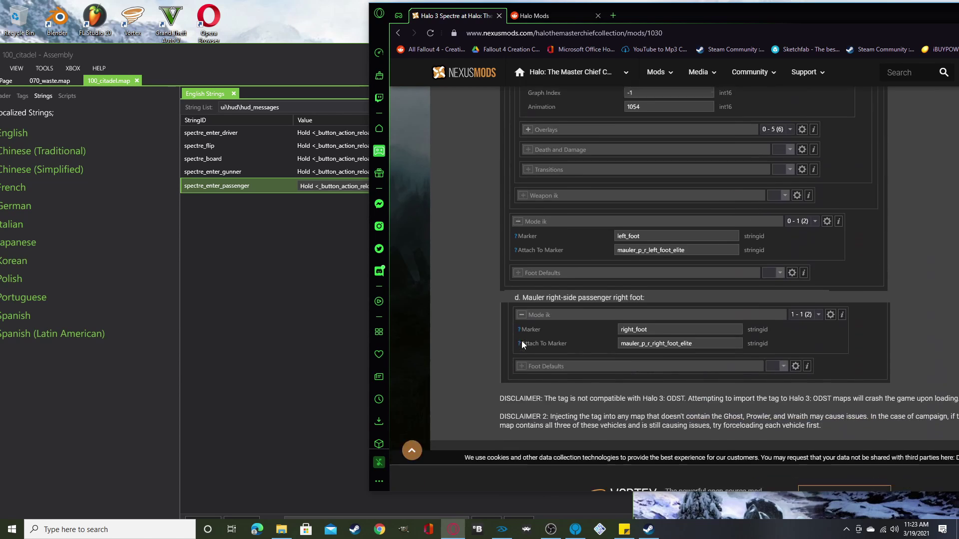
pyautogui.scroll(10, 522, 341)
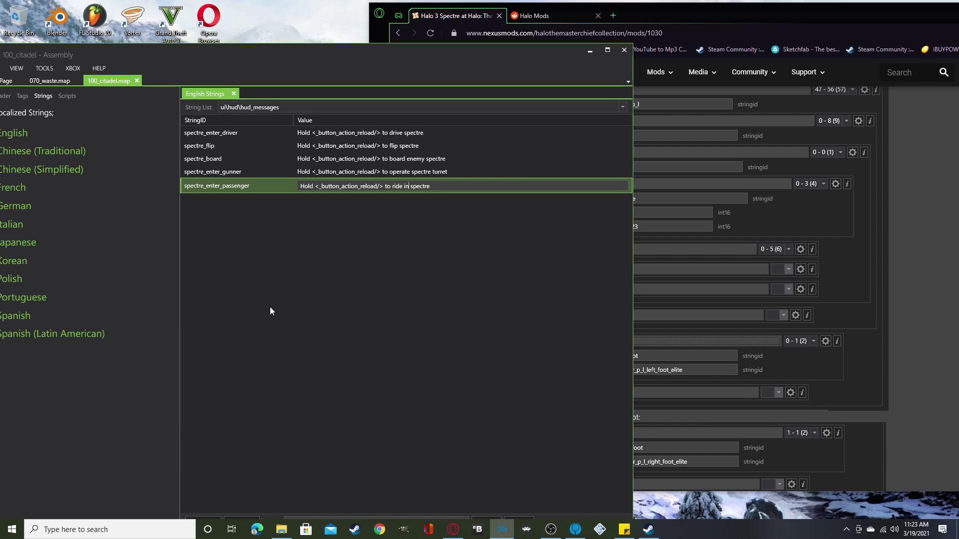
# Return to Assembly, search the tags for "scnr" and open the levels\solo\100_citadel\100_citadel scenario tag.
pyautogui.moveTo(377, 54); pyautogui.dragTo(601, 48)
pyautogui.click(246, 91)
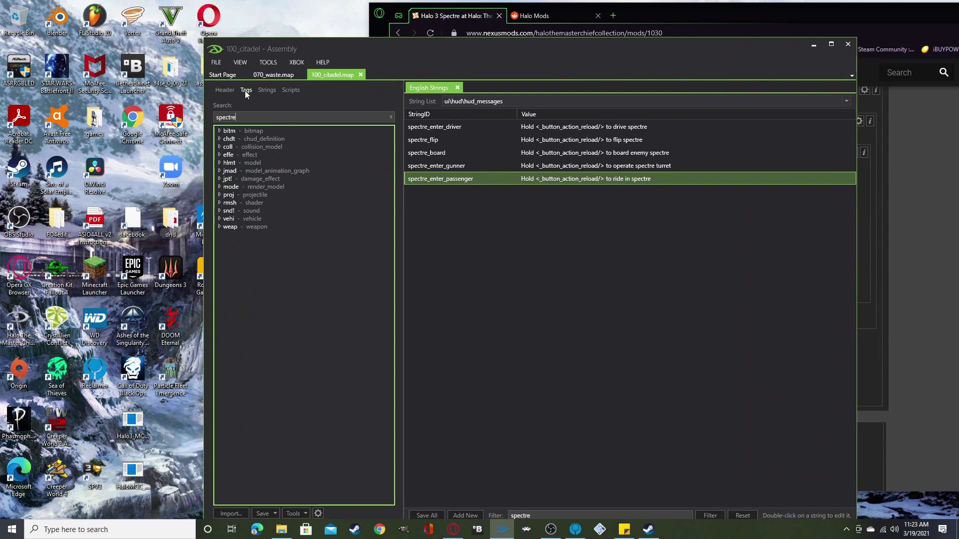
pyautogui.doubleClick(286, 118)
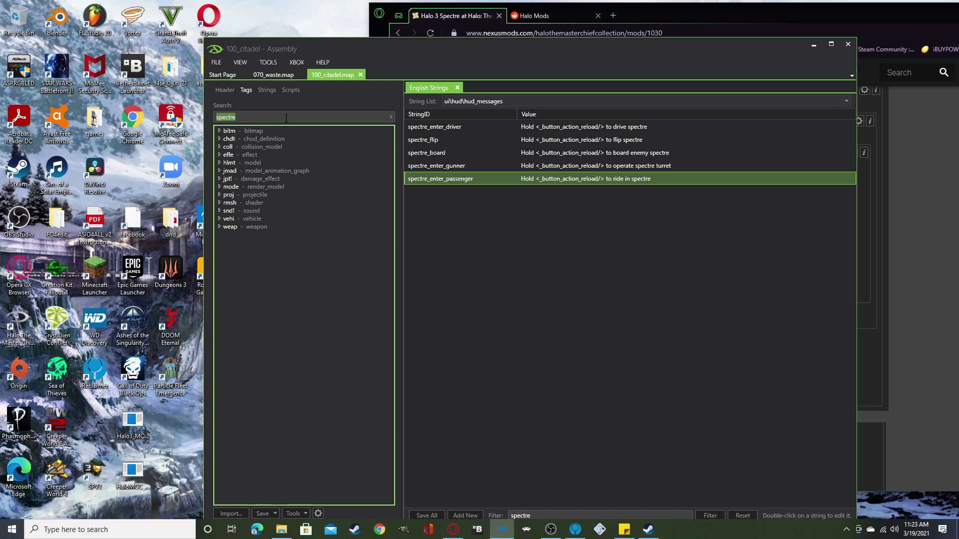
pyautogui.write('sc')
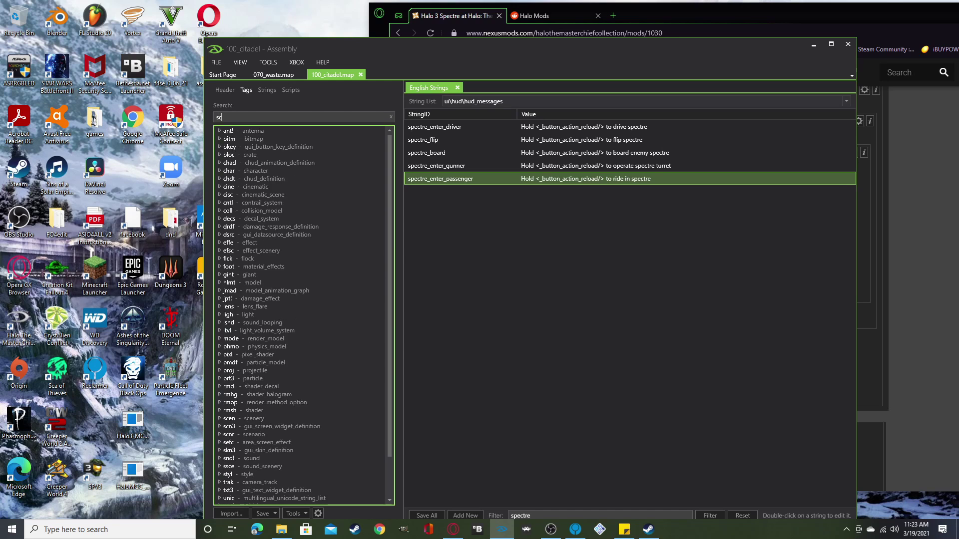
pyautogui.write('nr')
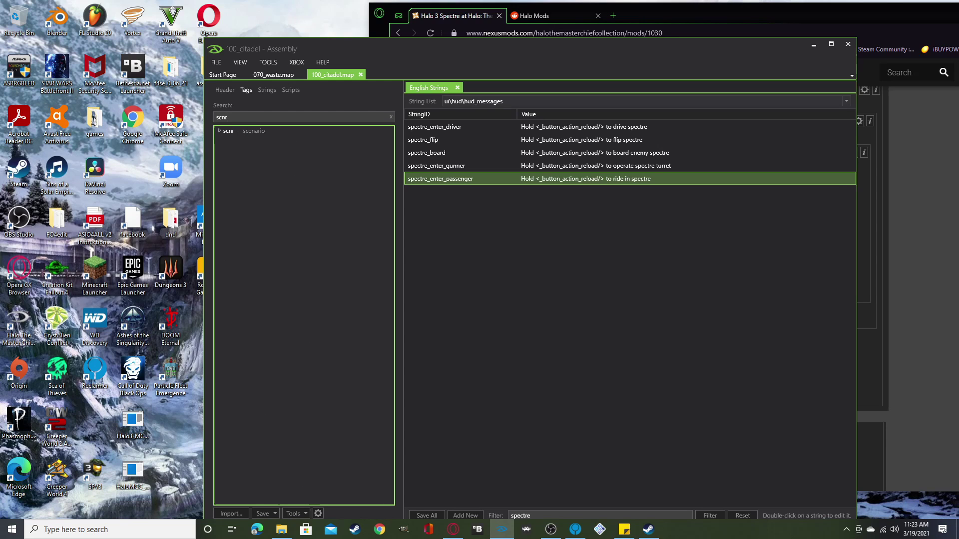
pyautogui.doubleClick(241, 130)
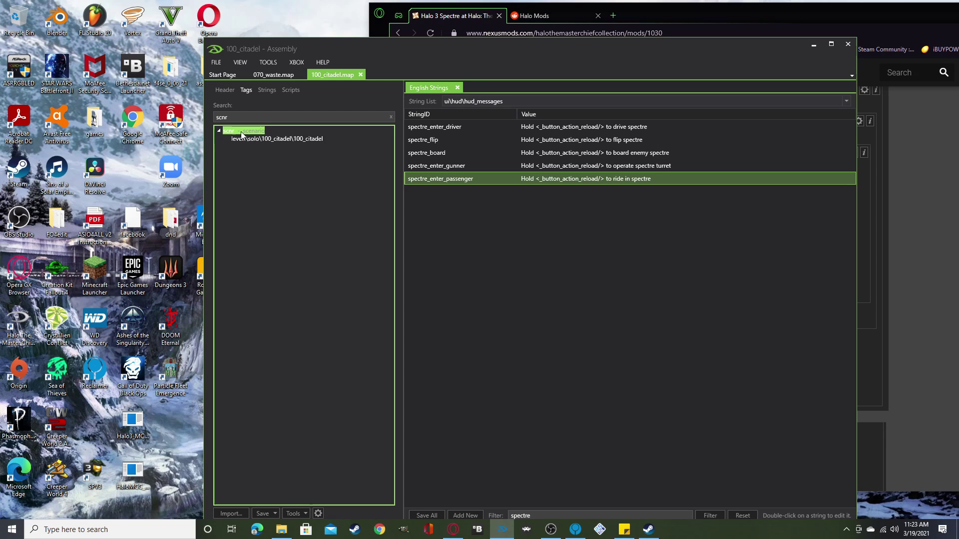
pyautogui.doubleClick(292, 139)
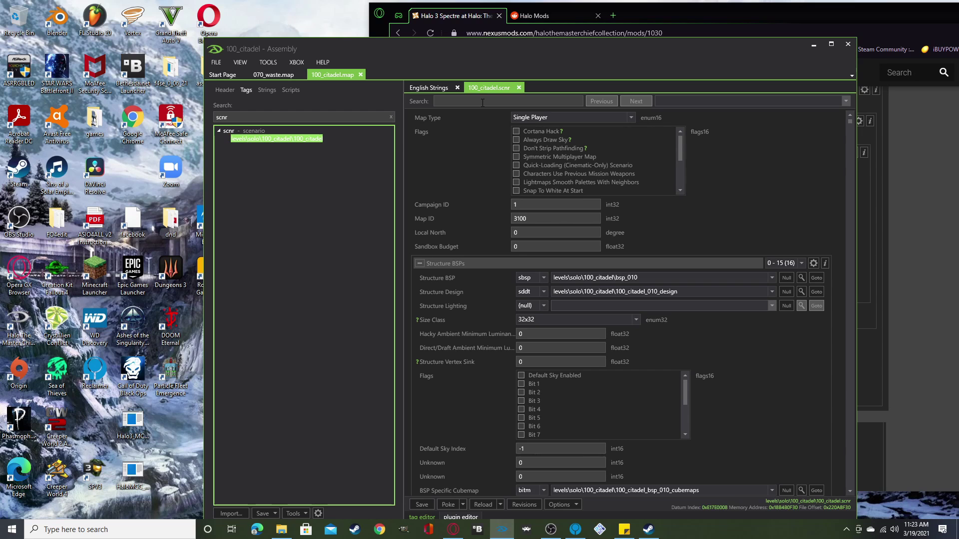
# Search the scenario tag for "vehicle" to reach the Vehicles block.
pyautogui.click(481, 102)
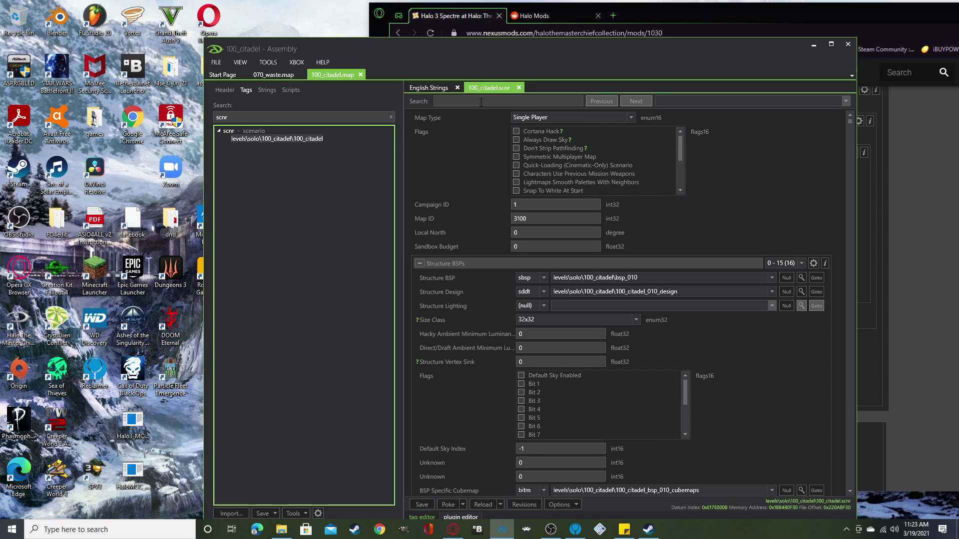
pyautogui.write('w')
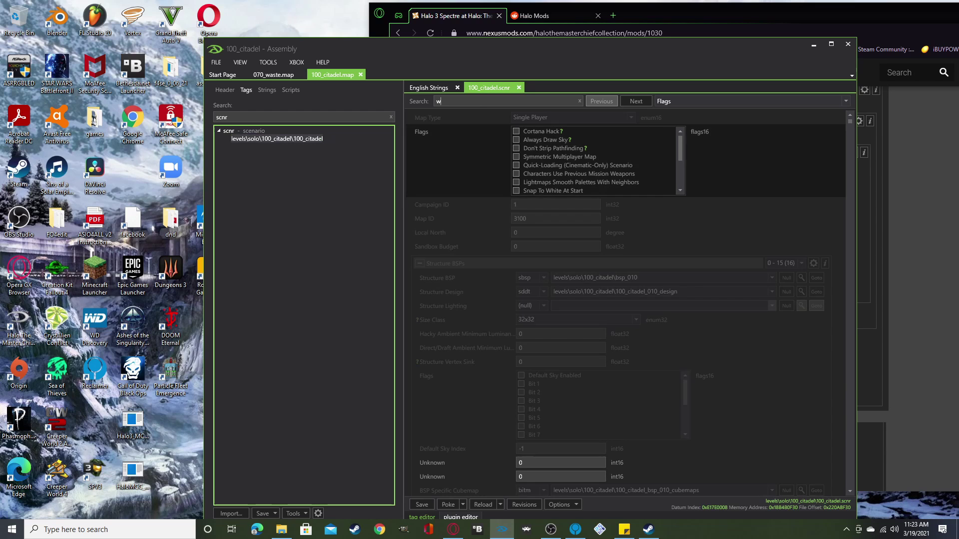
pyautogui.press('BackSpace')
pyautogui.write('vehicle')
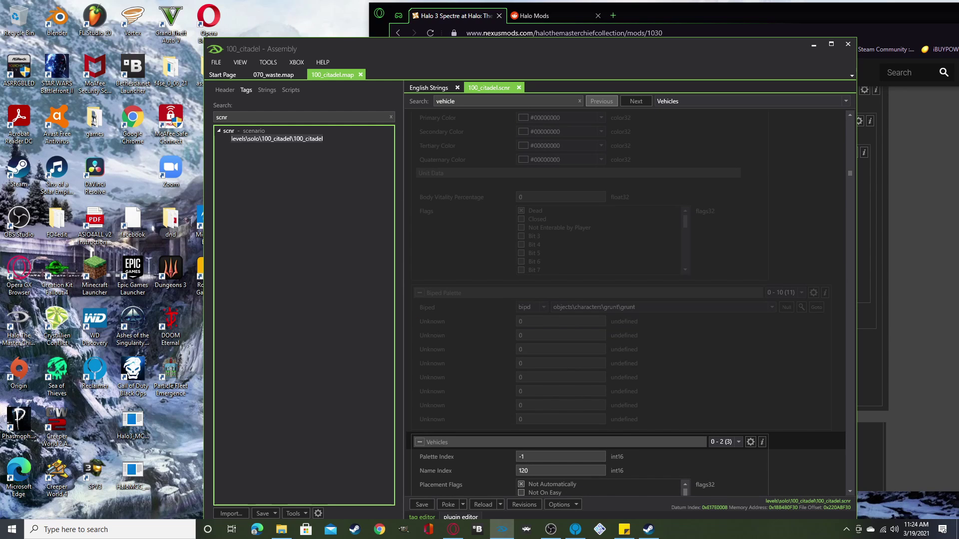
# Jump from the Vehicles block to the Vehicle Palette block using the "vehicle" search results in the scenario tag.
pyautogui.scroll(-10, 773, 339)
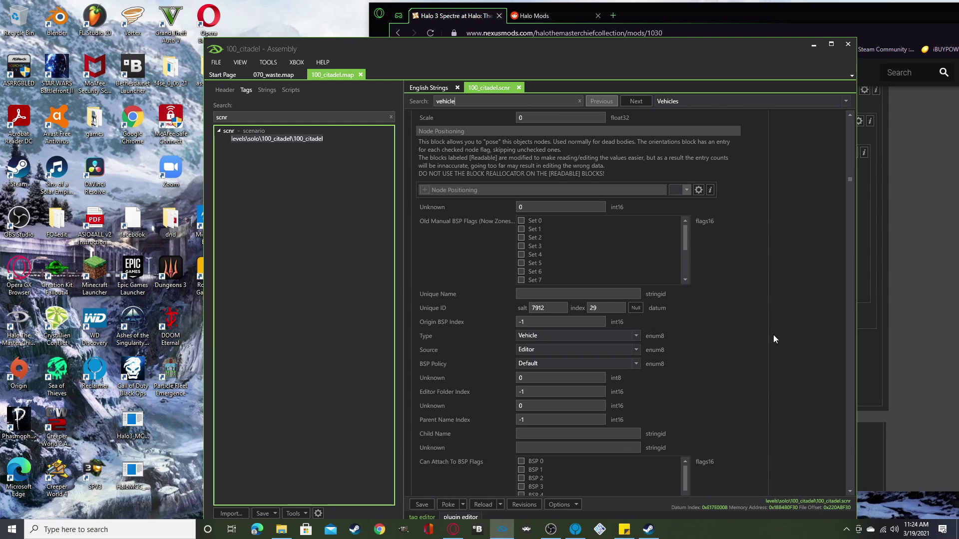
pyautogui.scroll(2, 773, 331)
pyautogui.click(667, 101)
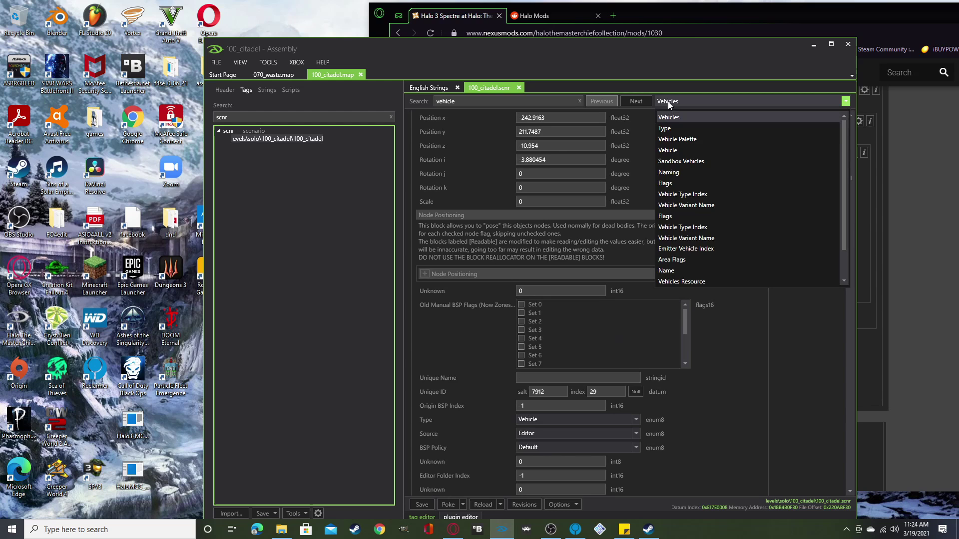
pyautogui.click(687, 139)
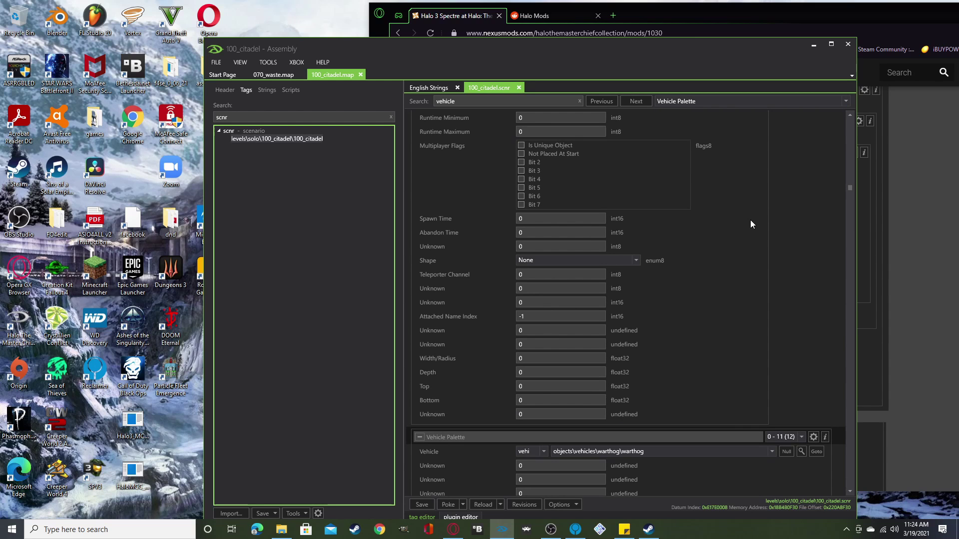
pyautogui.scroll(-3, 751, 221)
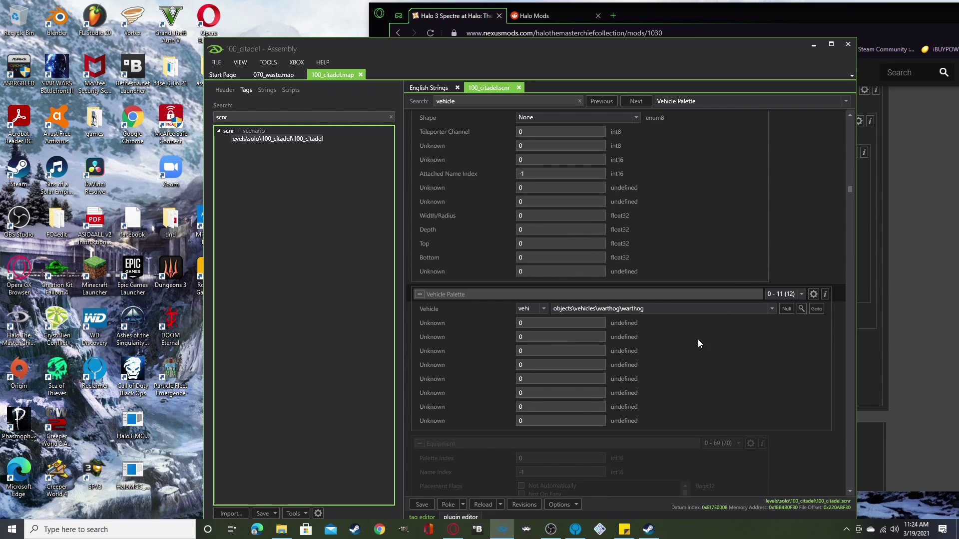
# Replace the Vehicle Palette's warthog reference with objects\vehicles\wraith\spectre and save the scenario tag.
pyautogui.moveTo(705, 309)
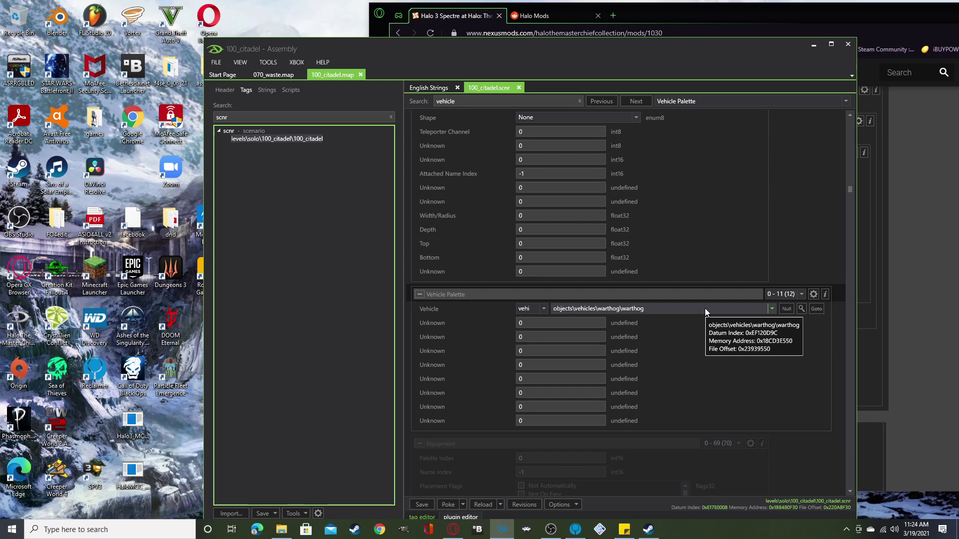
pyautogui.scroll(-1, 705, 334)
pyautogui.click(700, 269)
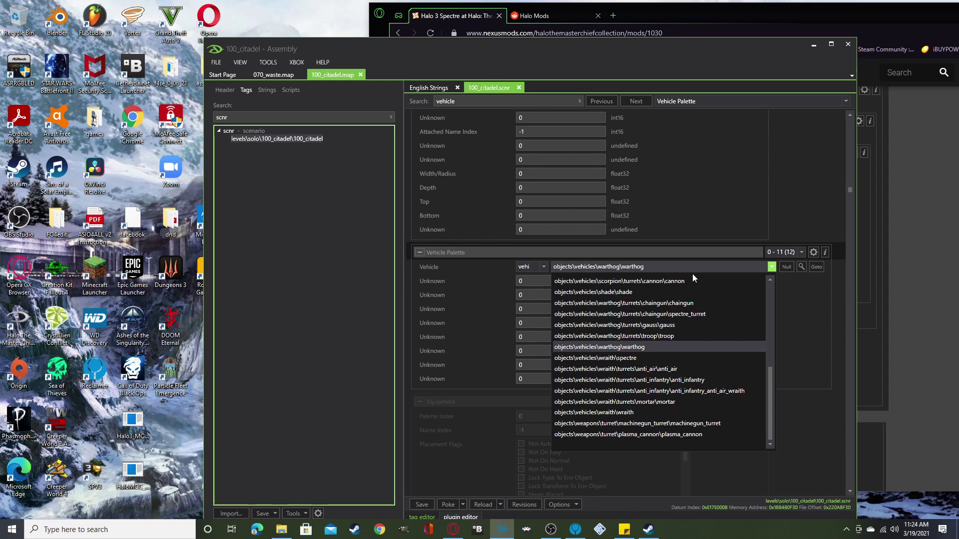
pyautogui.scroll(1, 692, 274)
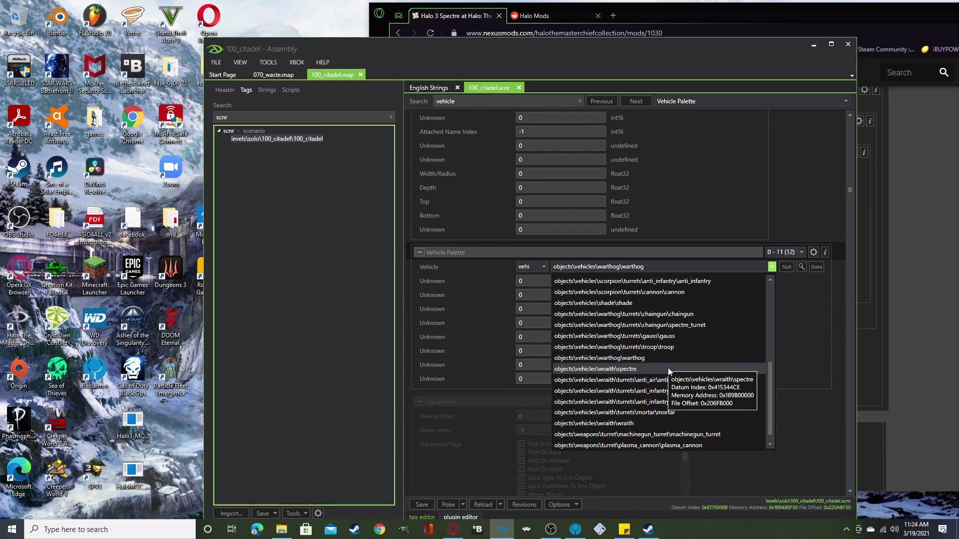
pyautogui.click(668, 369)
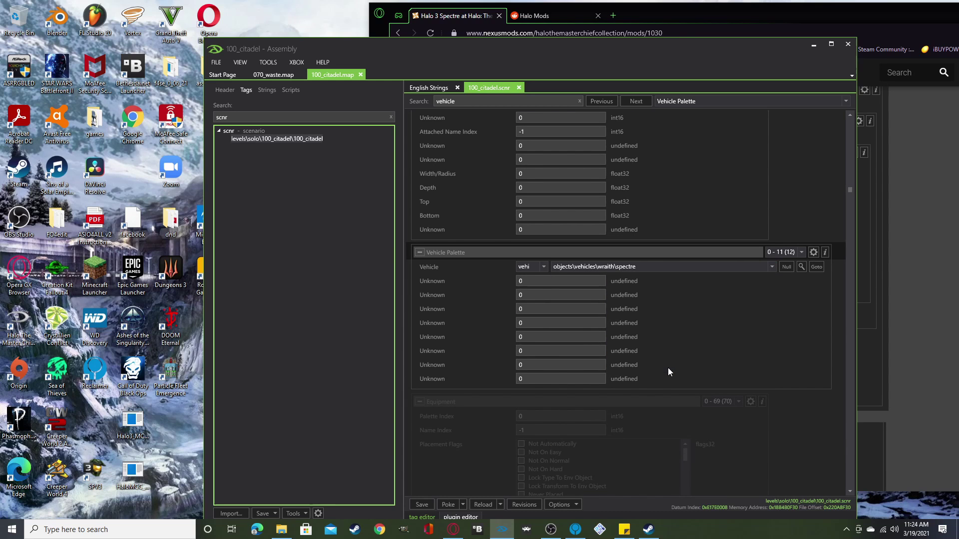
pyautogui.click(422, 505)
pyautogui.click(592, 314)
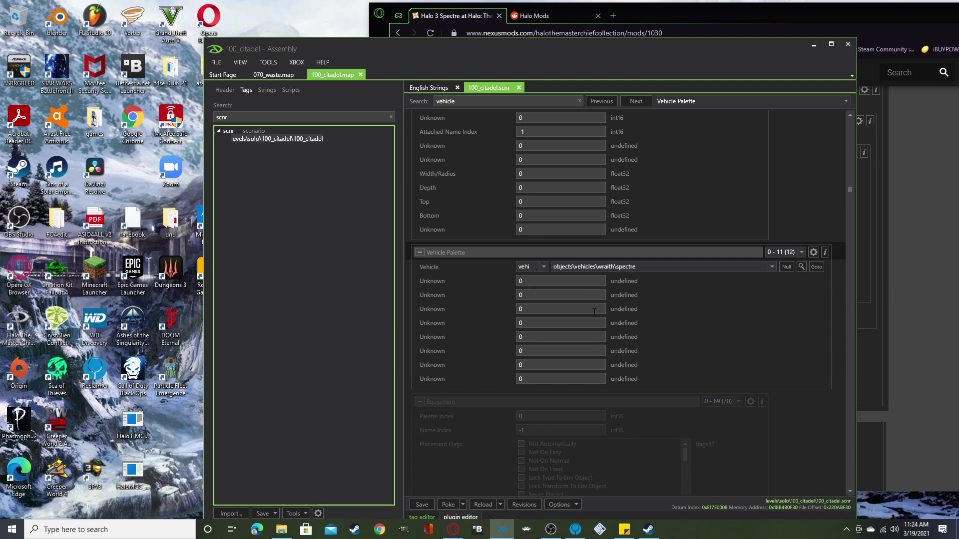
# Return to the English strings and save all the edited spectre HUD messages.
pyautogui.click(435, 89)
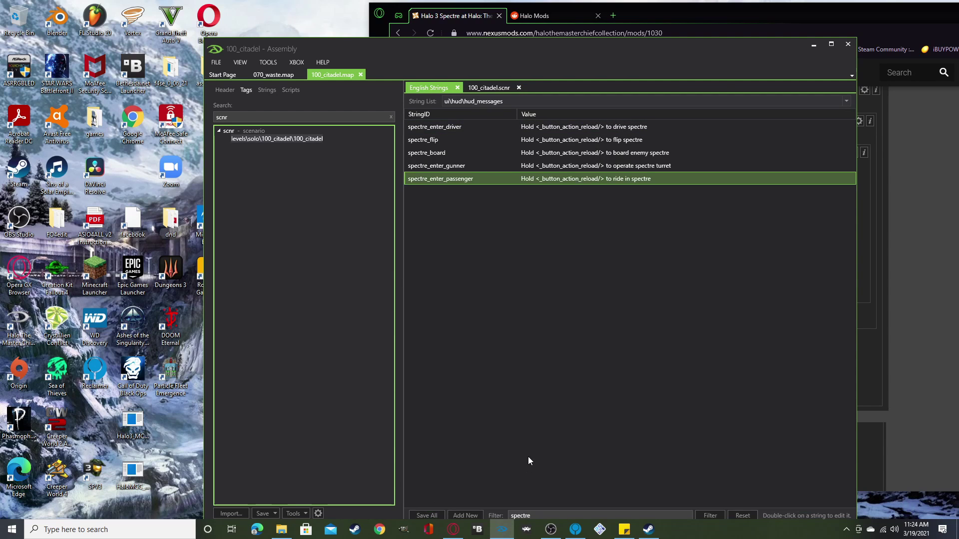
pyautogui.click(428, 514)
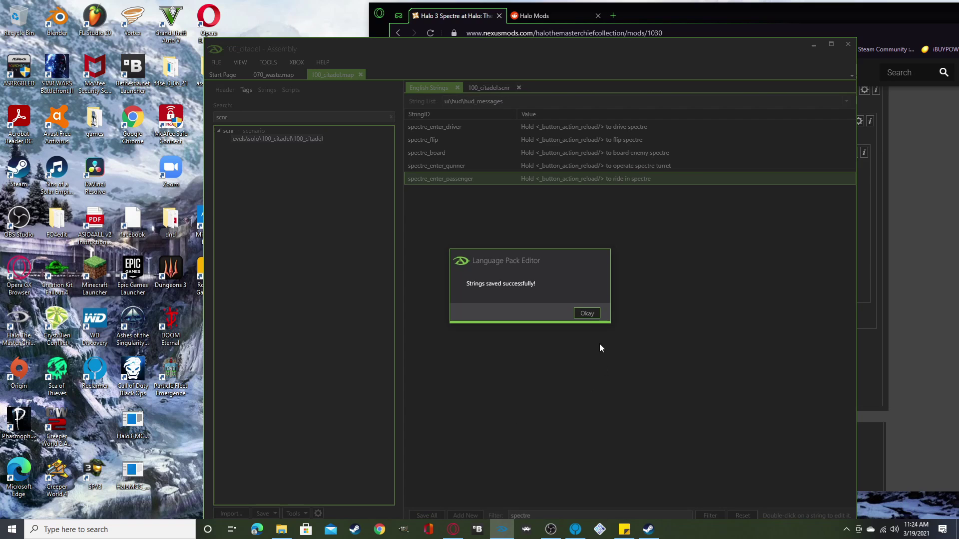
pyautogui.click(592, 315)
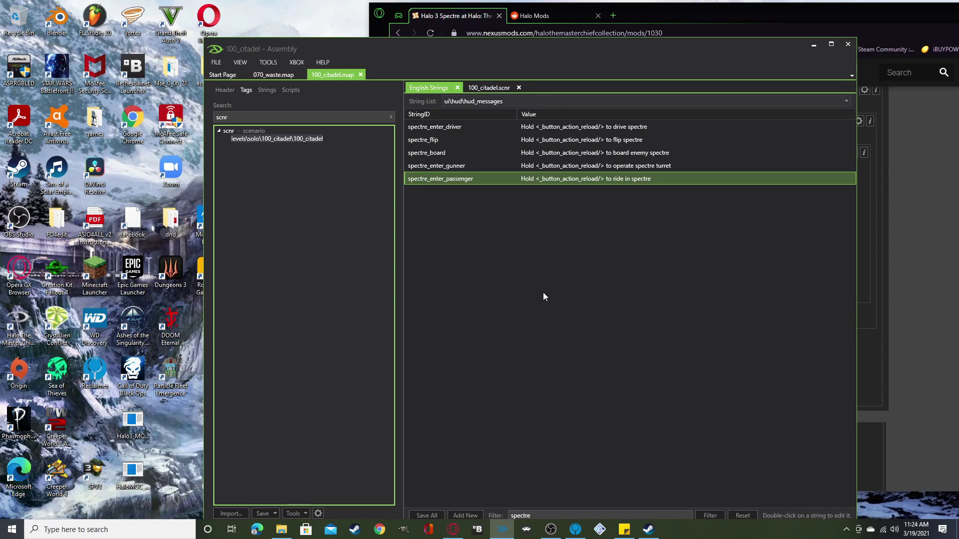
pyautogui.hotkey('shift', 'Up')
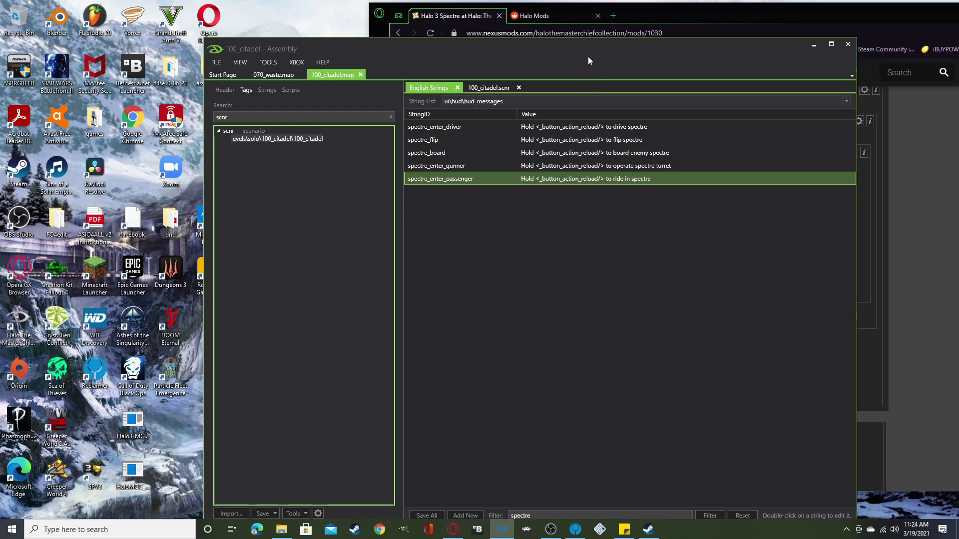
pyautogui.moveTo(589, 56); pyautogui.dragTo(588, 24)
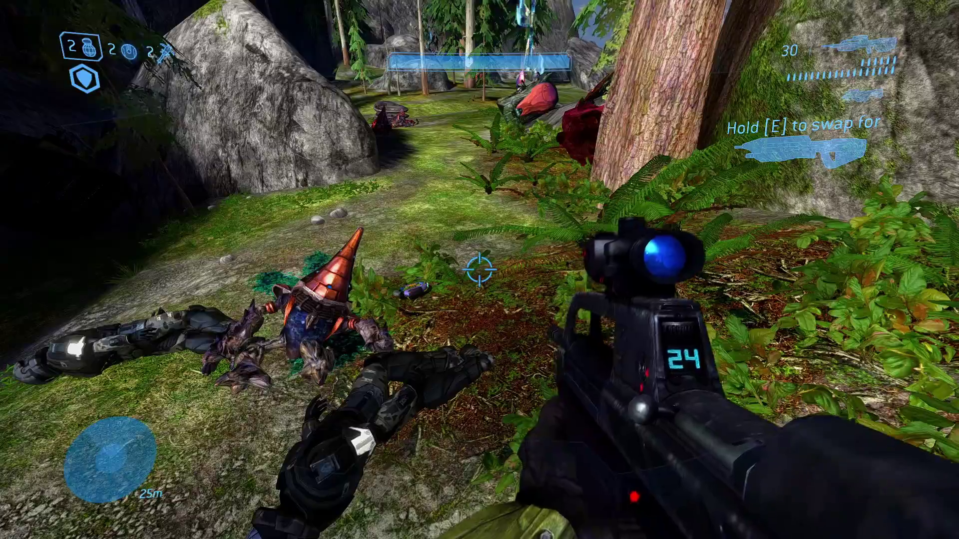
pyautogui.press('w')
pyautogui.press('w')
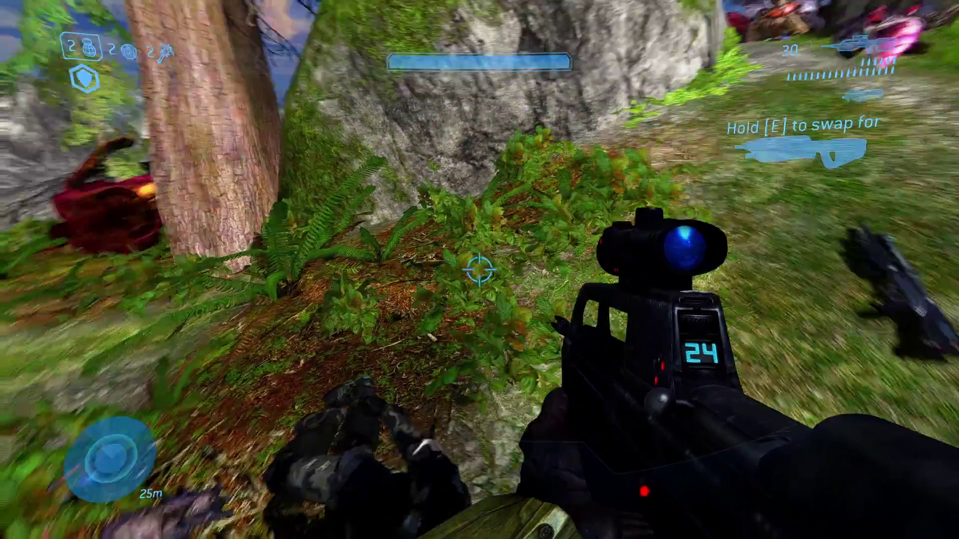
pyautogui.press('w')
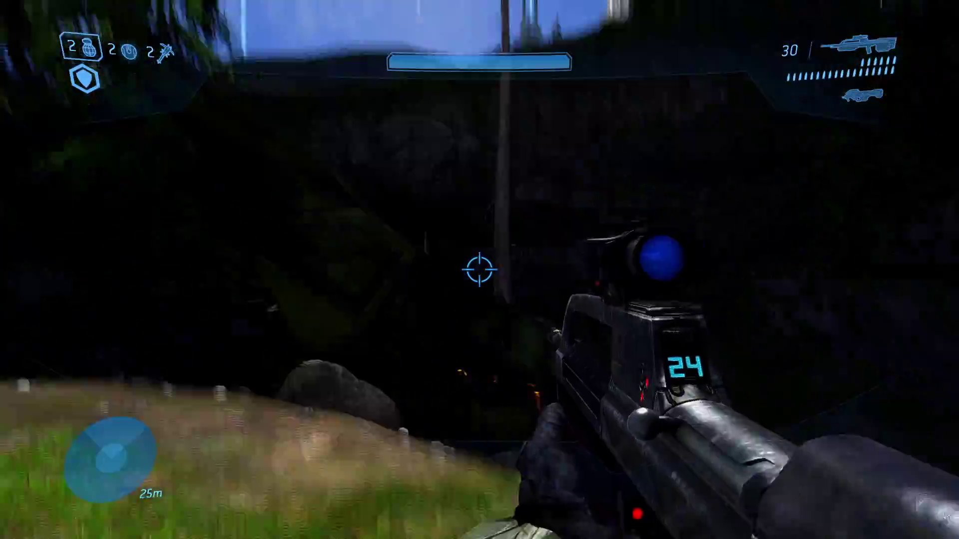
pyautogui.press('w')
pyautogui.press('w')
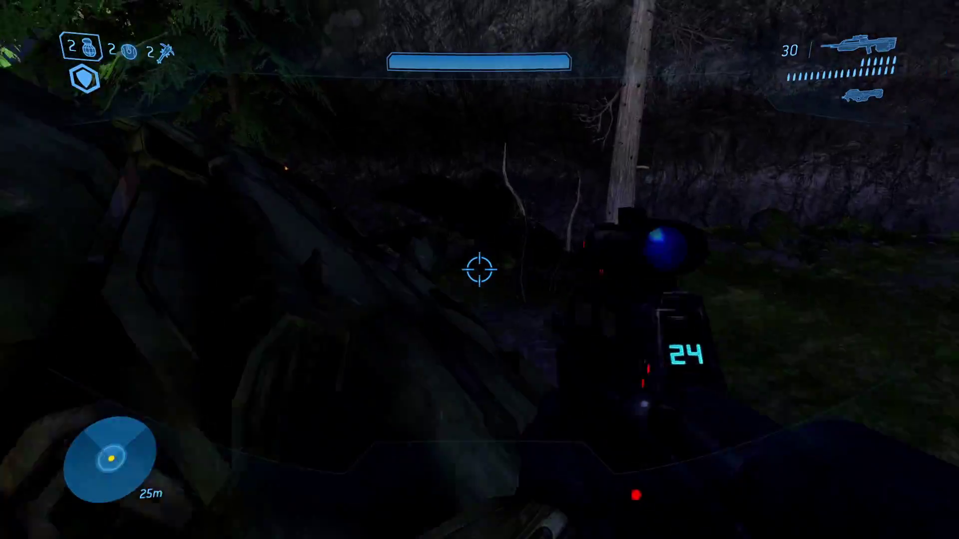
pyautogui.press('w')
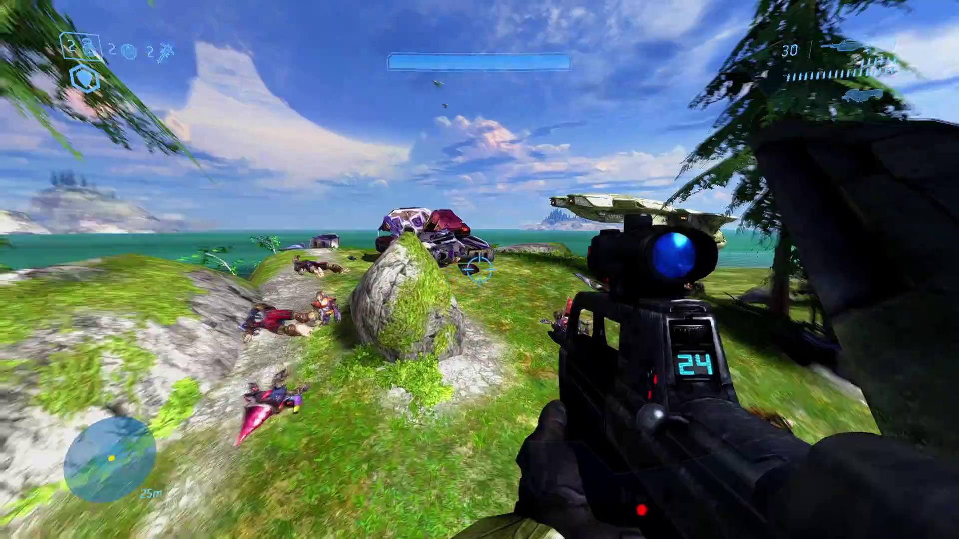
pyautogui.press('w')
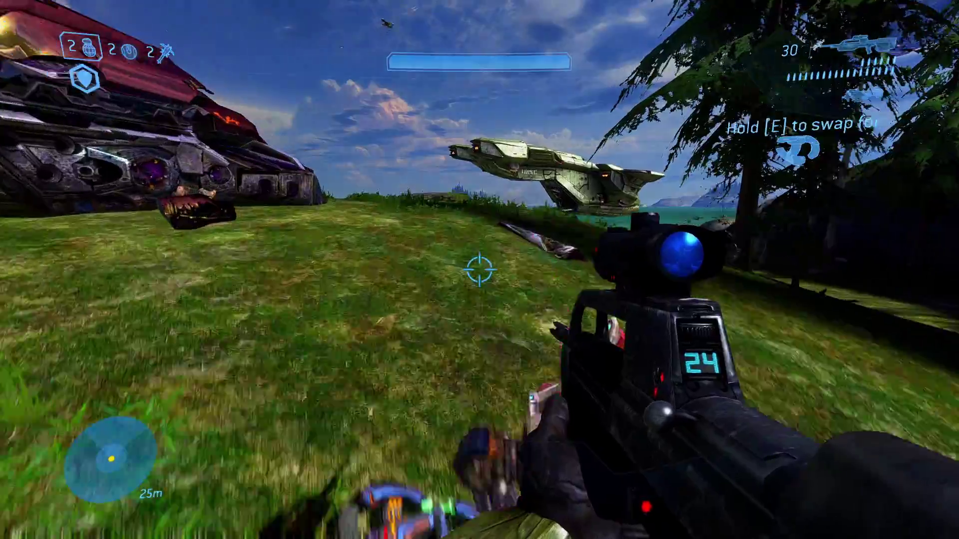
pyautogui.press('w')
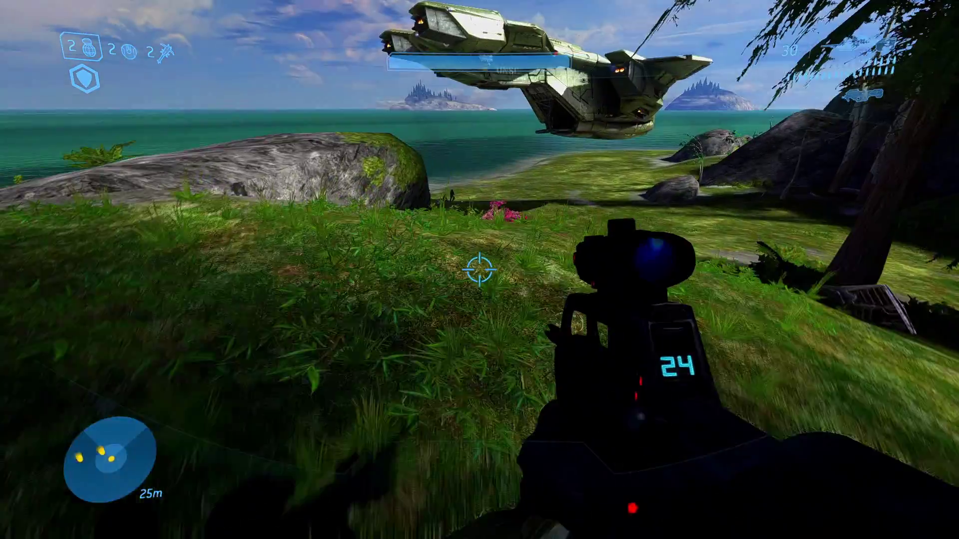
pyautogui.press('w')
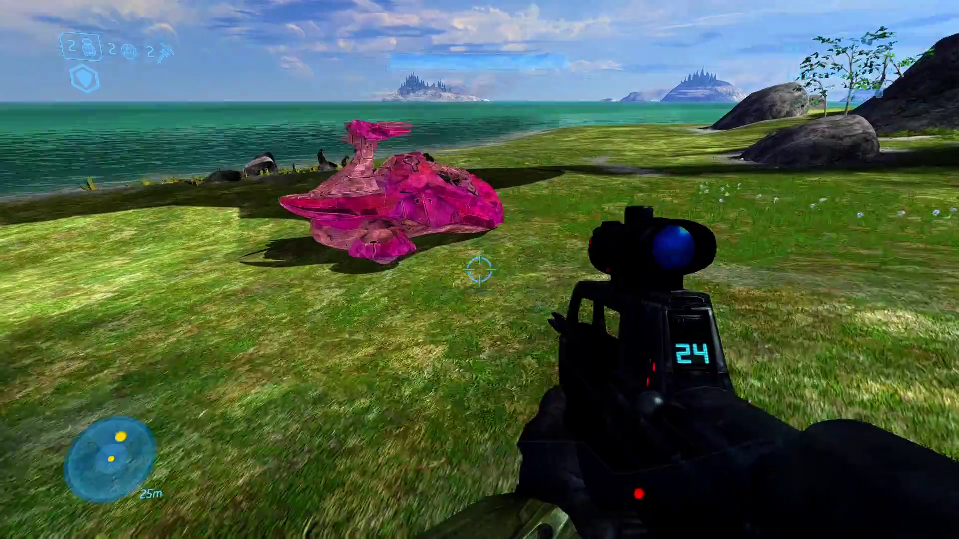
pyautogui.press('w')
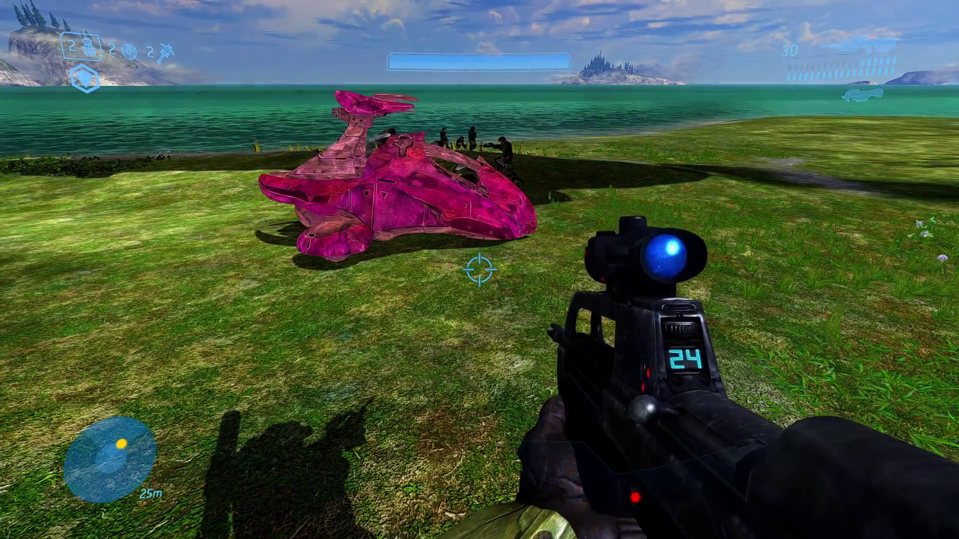
pyautogui.press('d')
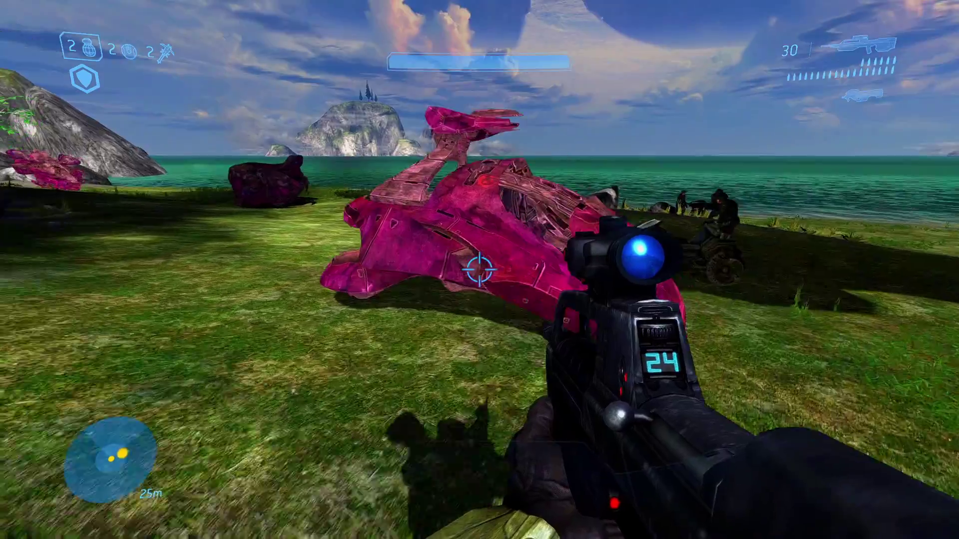
pyautogui.press('d')
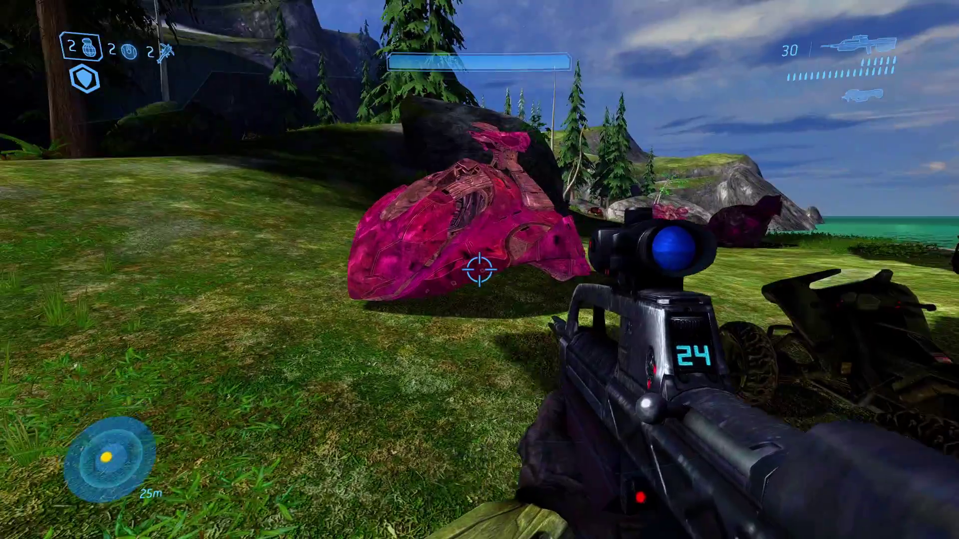
pyautogui.press('d')
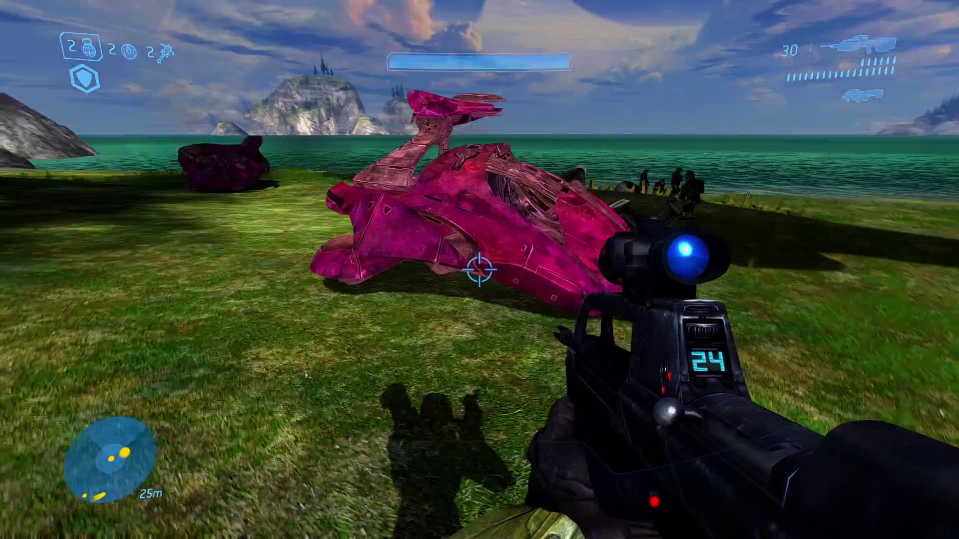
pyautogui.press('d')
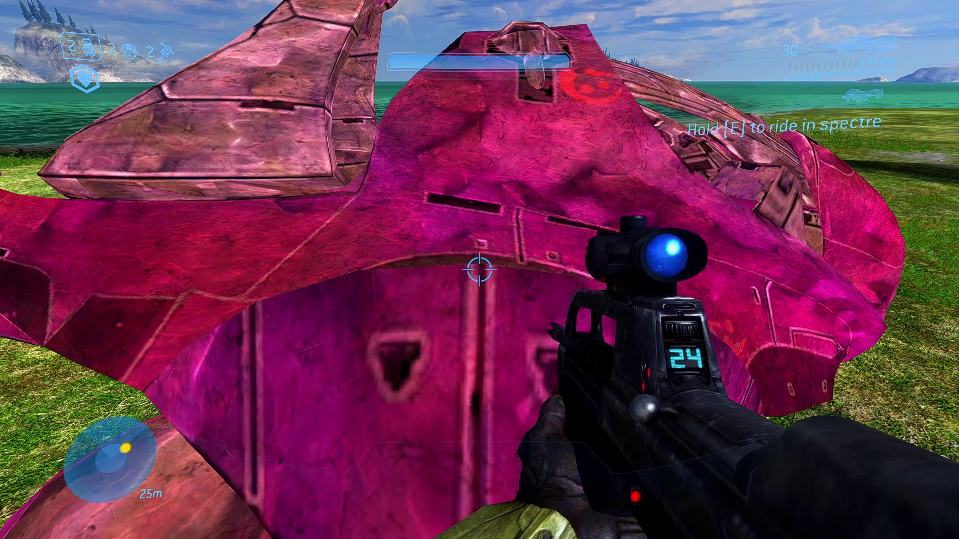
pyautogui.press('d')
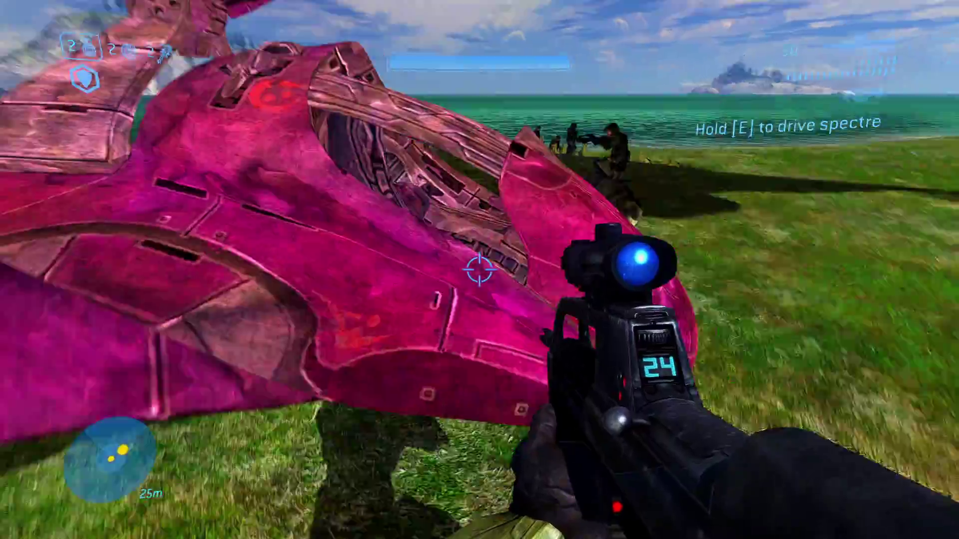
pyautogui.press('d')
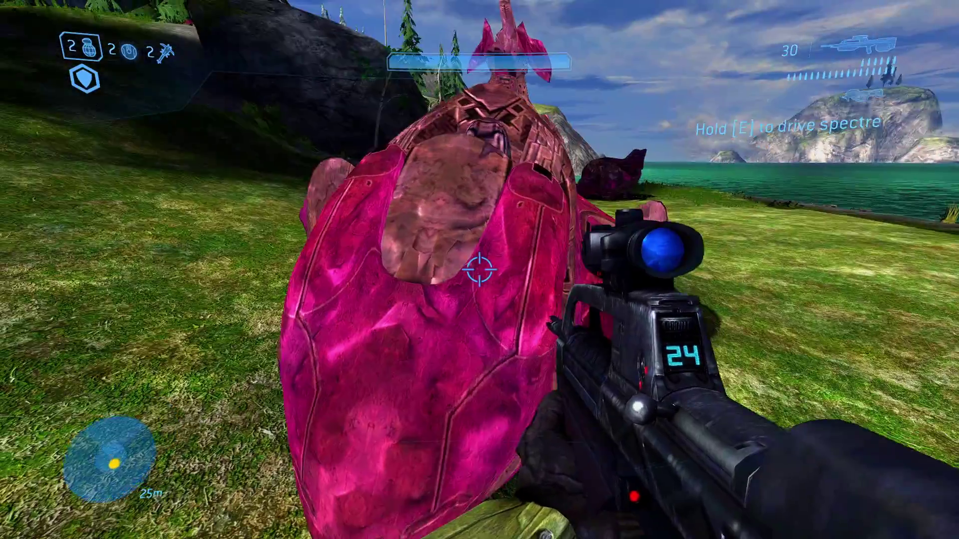
pyautogui.press('d')
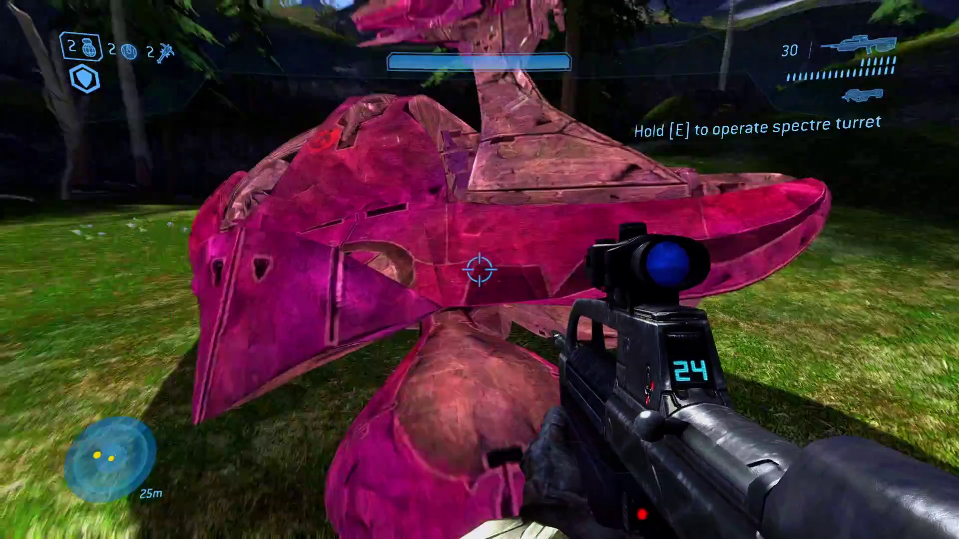
pyautogui.press('d')
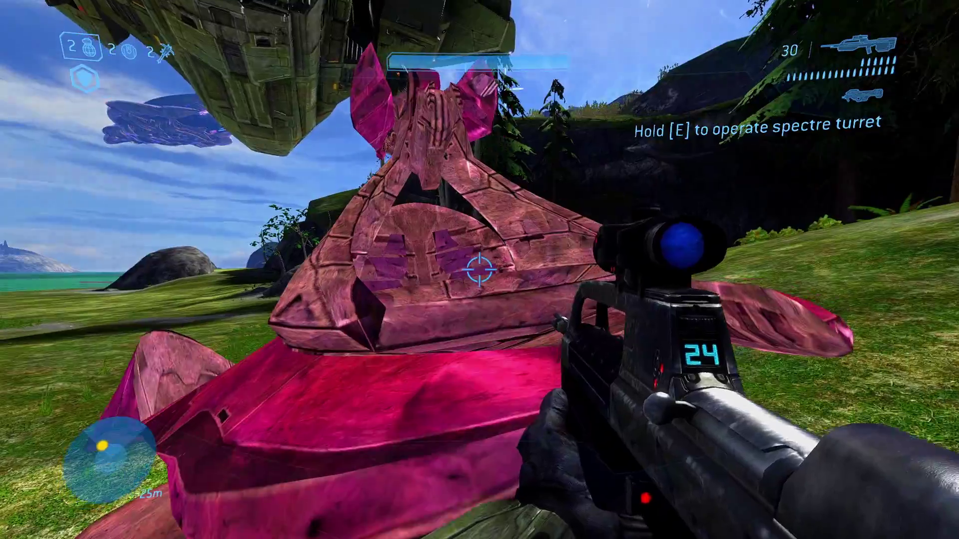
pyautogui.press('d')
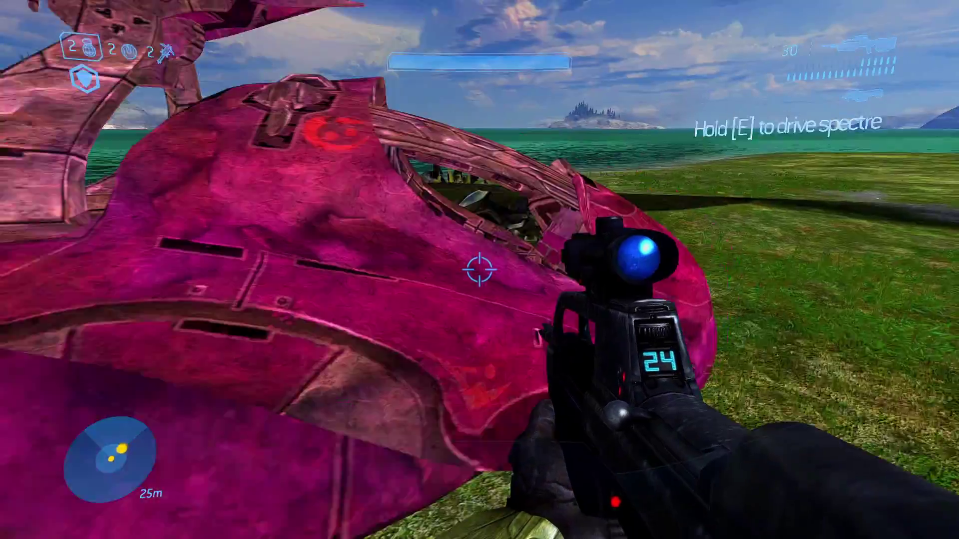
pyautogui.press('d')
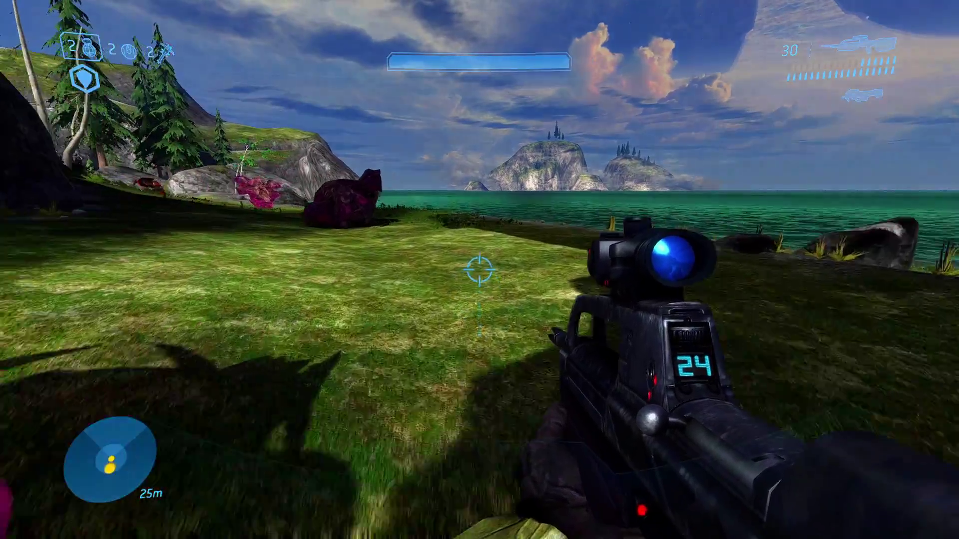
pyautogui.press('w')
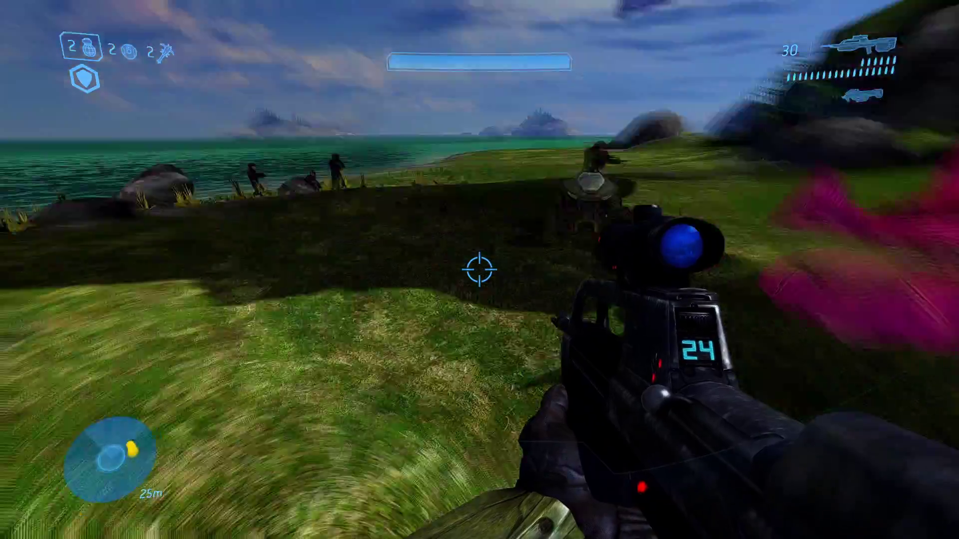
pyautogui.press('w')
pyautogui.press('space')
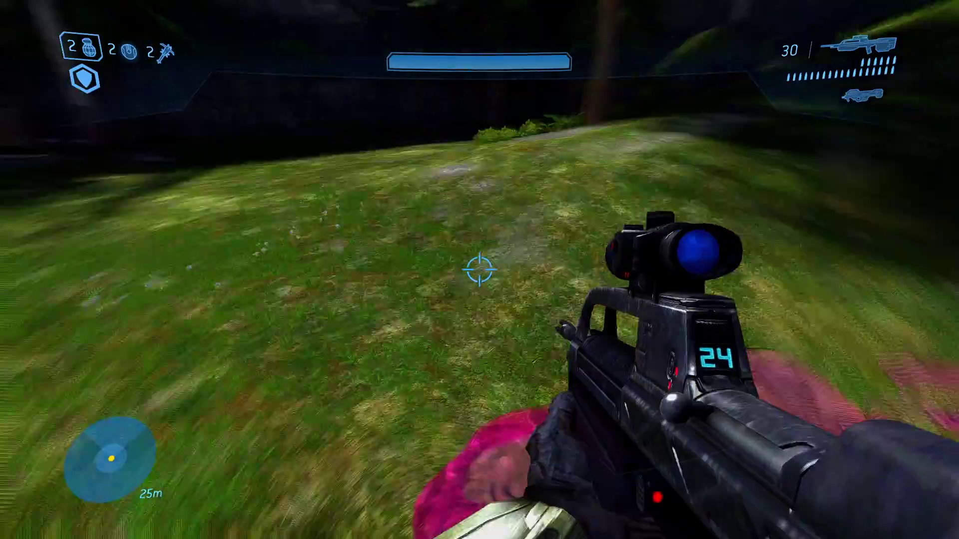
pyautogui.press('a')
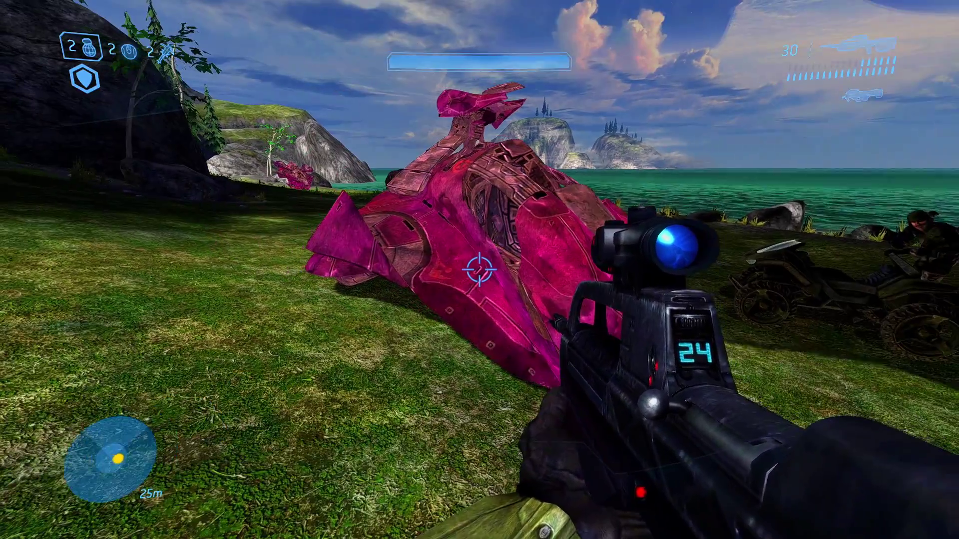
pyautogui.press('a')
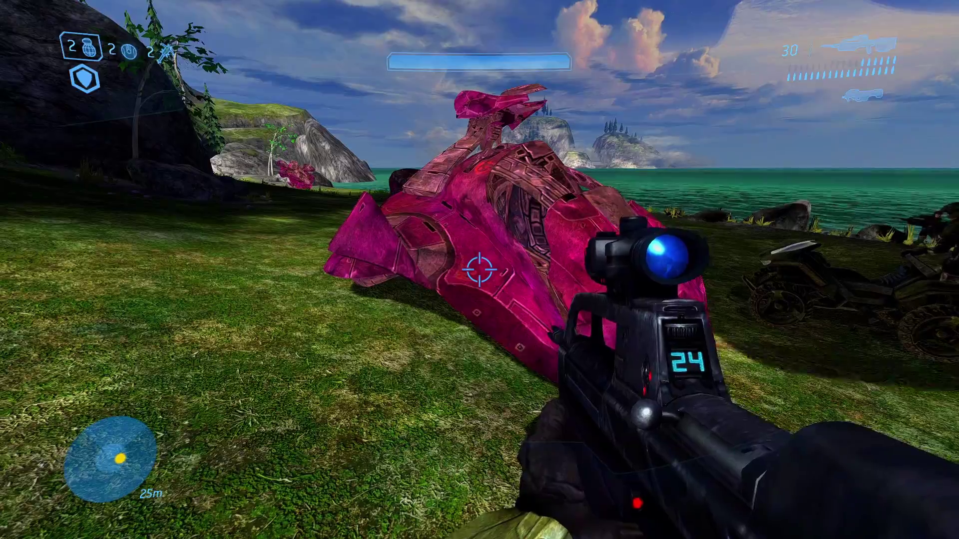
pyautogui.press('a')
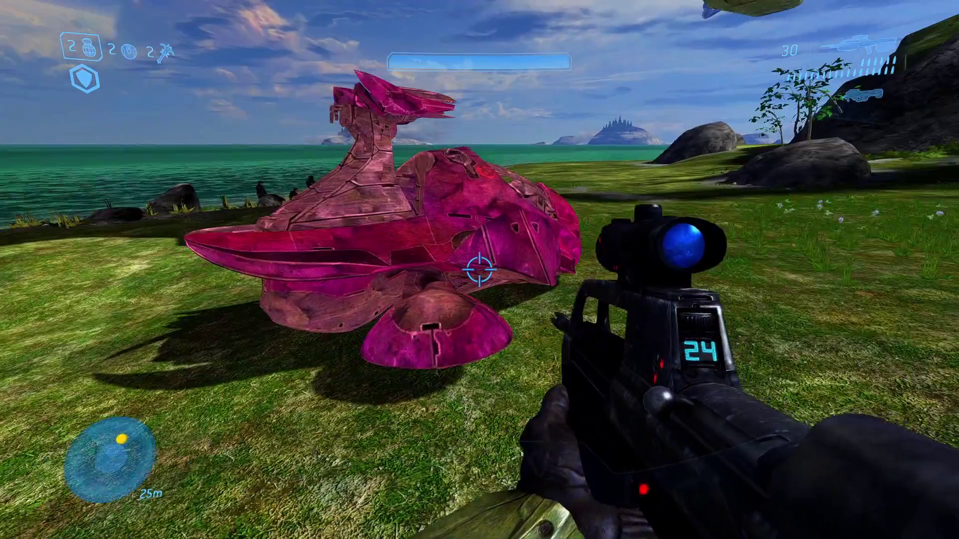
pyautogui.press('w')
pyautogui.press('r')
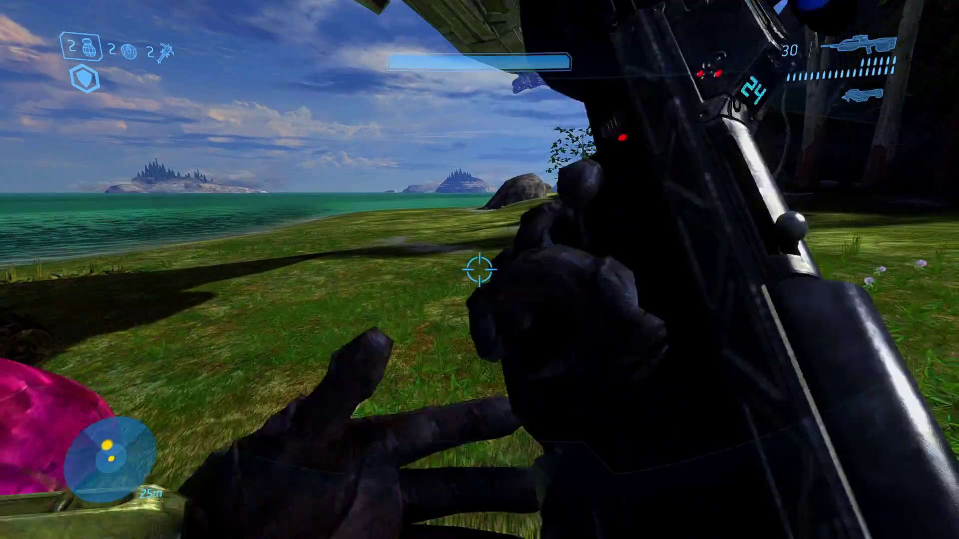
pyautogui.press('d')
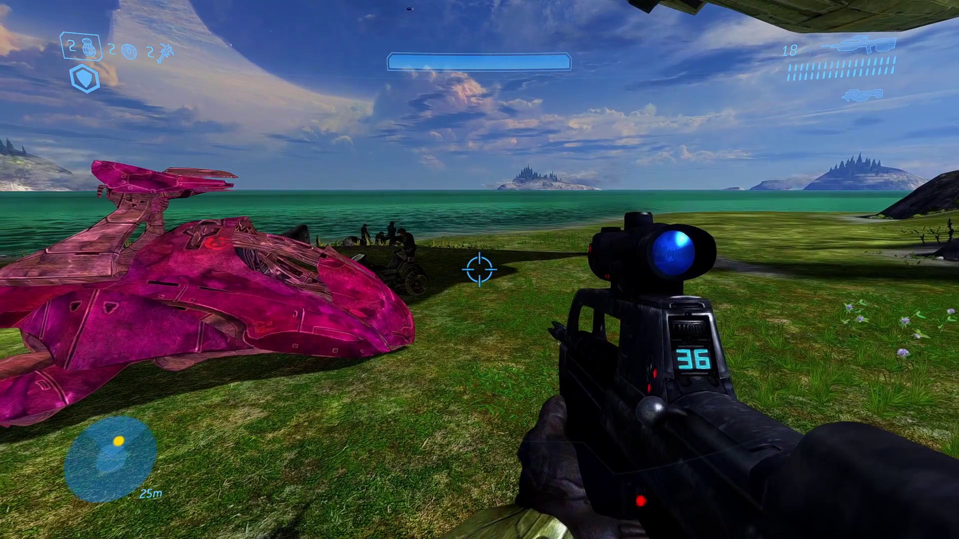